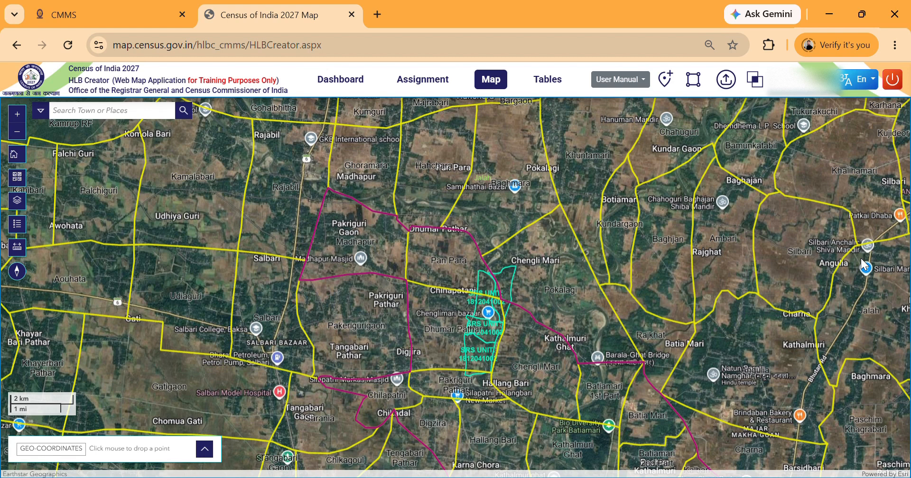
left_click(672, 89)
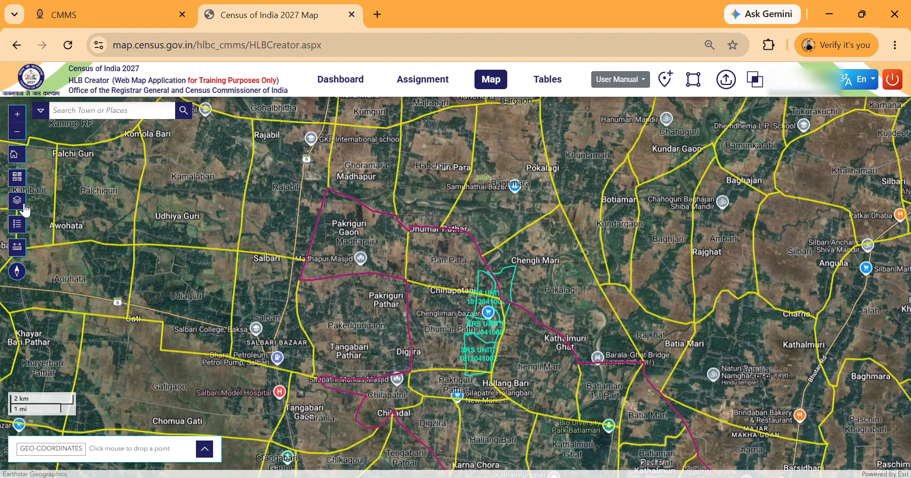
scroll(192, 174, "down", 1)
scroll(188, 174, "up", 1)
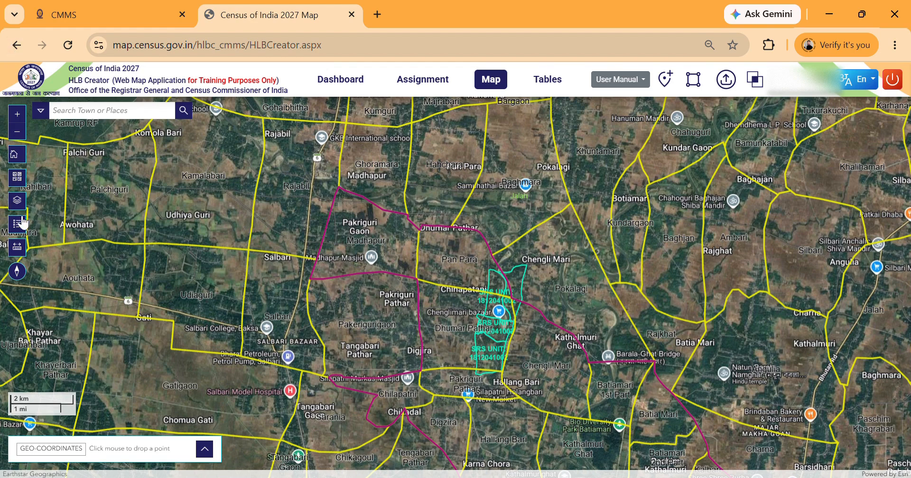
scroll(145, 210, "up", 1)
scroll(145, 210, "down", 1)
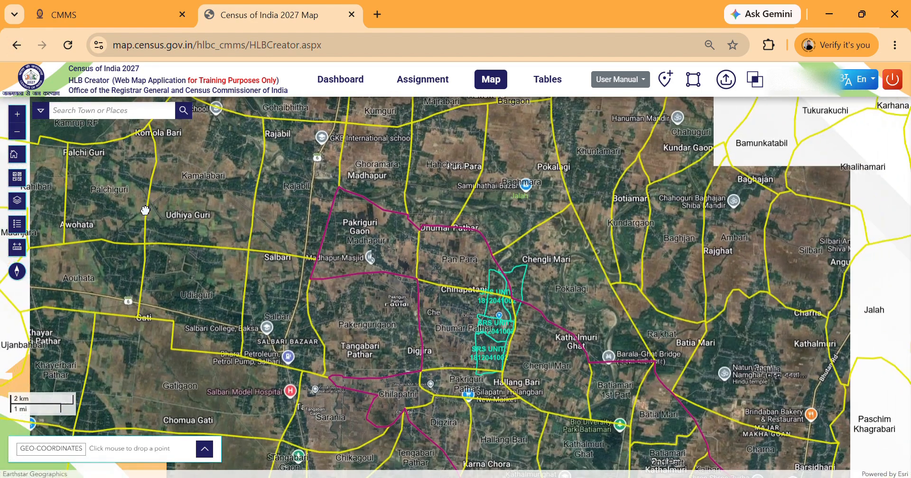
- Reload the map page and look through the available basemap choices, keeping the current basemap
left_click(68, 42)
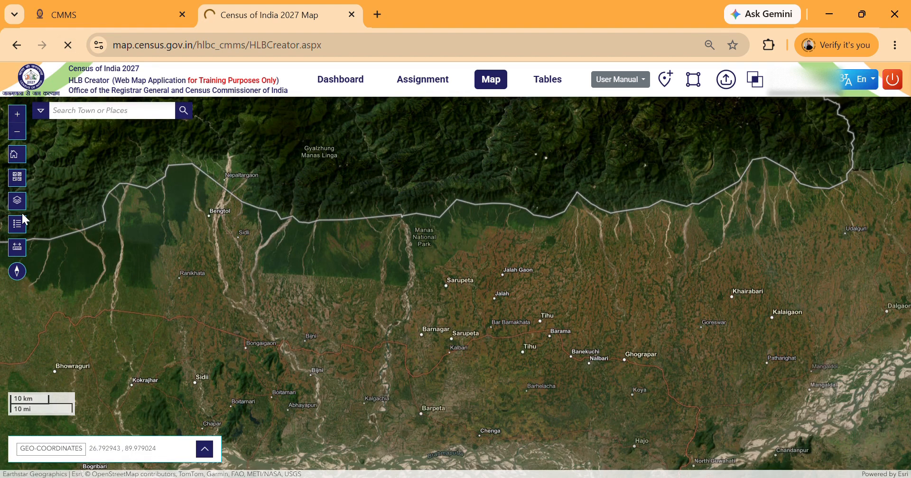
left_click(22, 204)
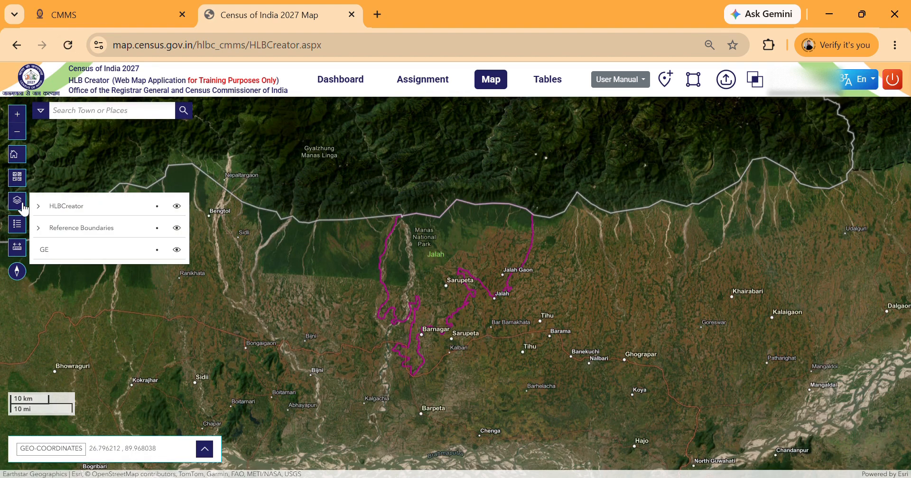
left_click(23, 207)
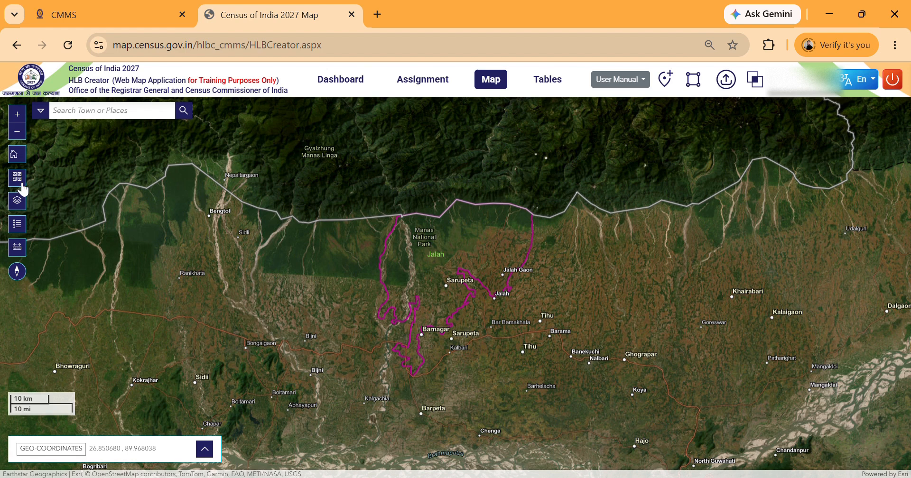
left_click(21, 184)
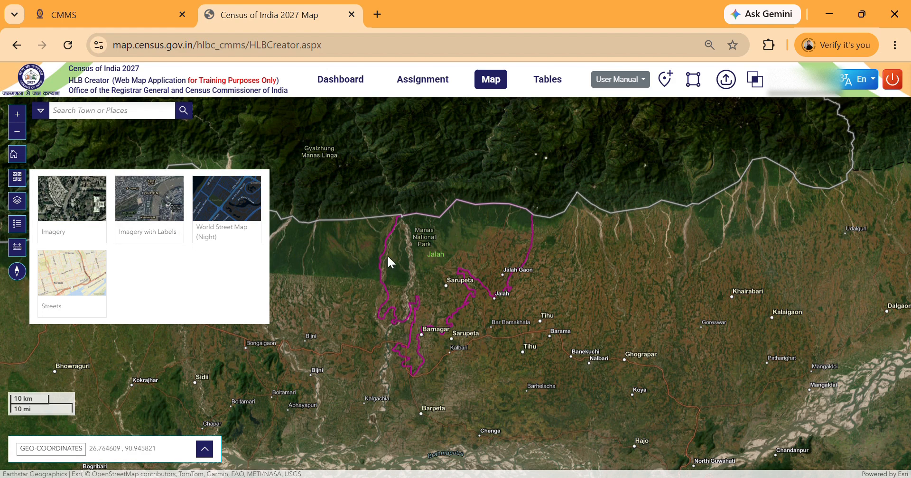
left_click(17, 178)
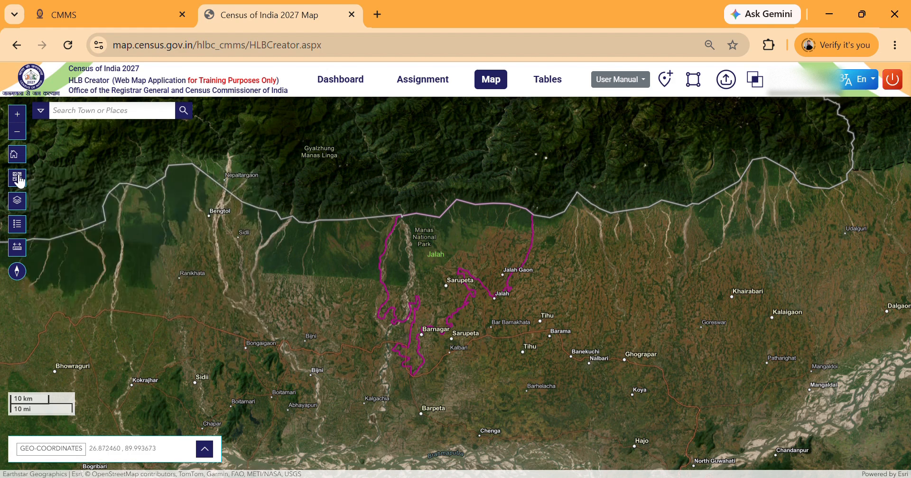
- Expand the HLBCreator layer group and examine its landmark points and charge boundary on the map around Jalah
left_click(22, 210)
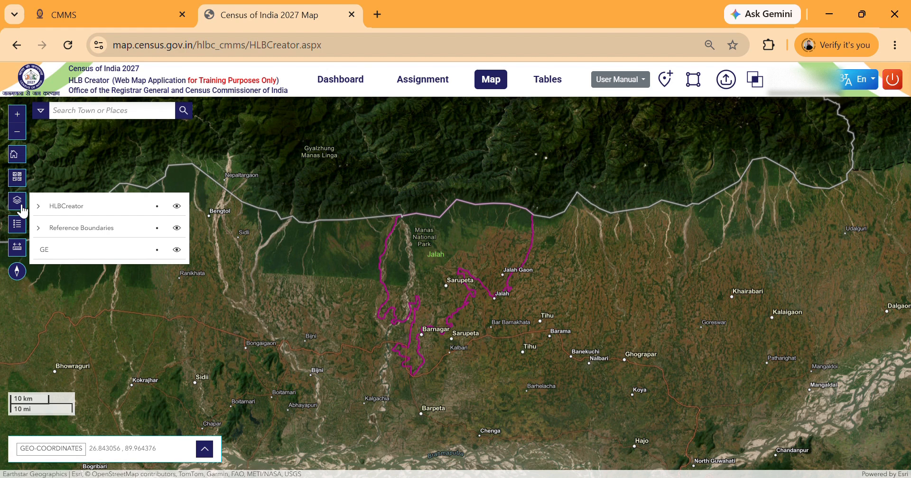
left_click(46, 209)
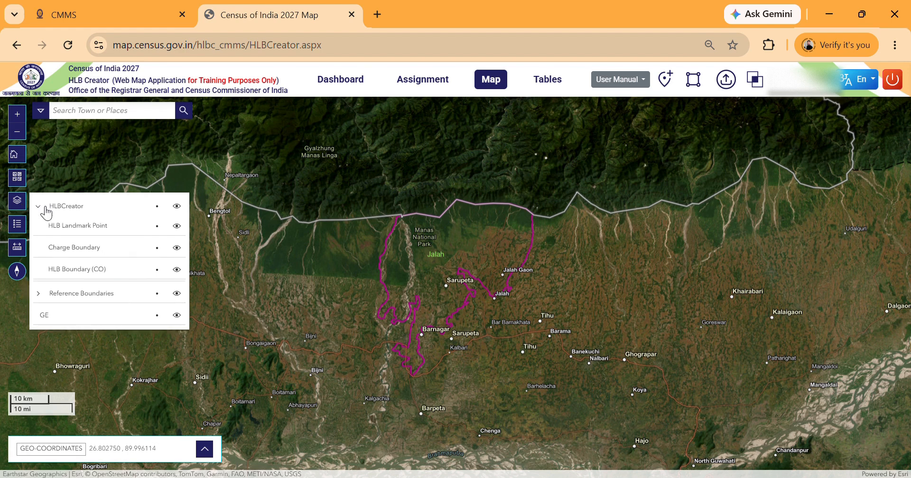
scroll(524, 304, "up", 1)
left_click_drag(417, 251, 509, 267)
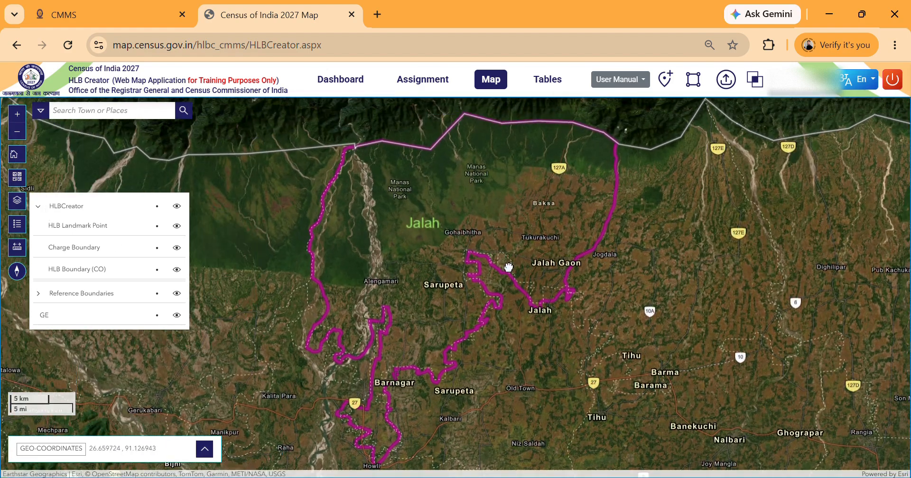
scroll(519, 273, "up", 1)
left_click_drag(443, 233, 504, 252)
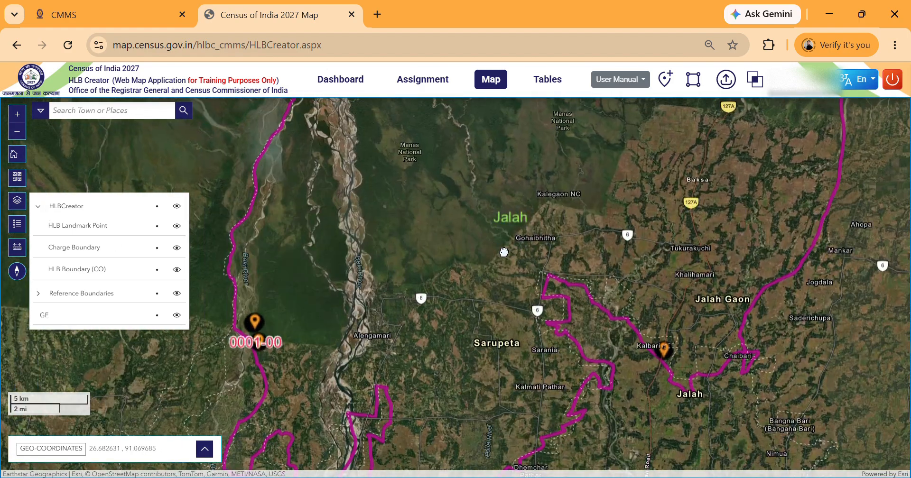
scroll(504, 252, "down", 1)
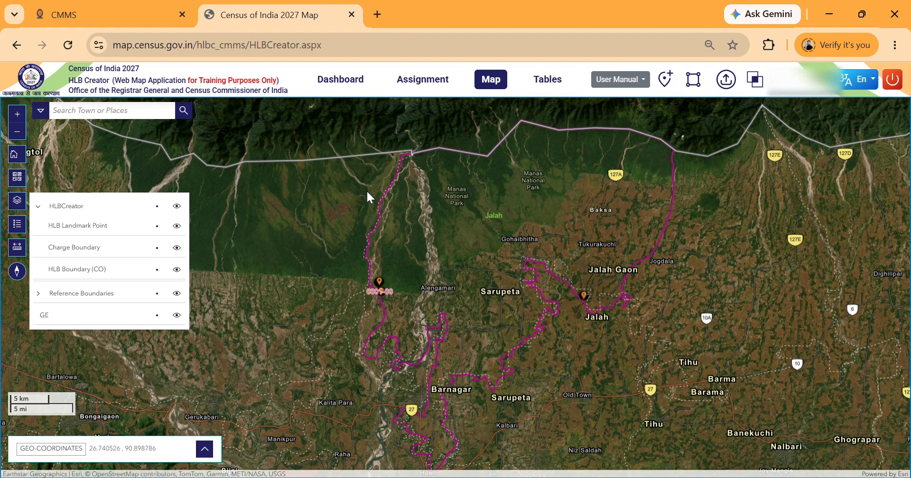
left_click(178, 249)
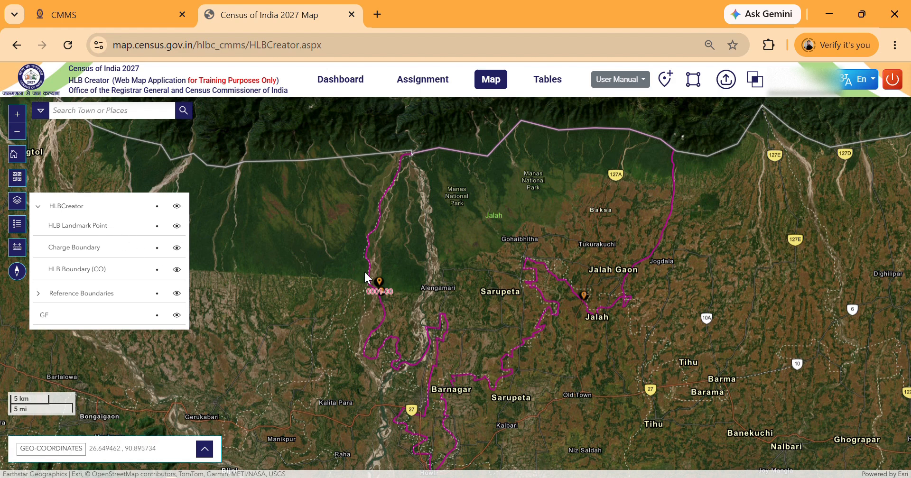
left_click(184, 229)
- Expand the Reference Boundaries group and toggle the Ward and Village Boundaries layer off and back on to compare the map
left_click(38, 294)
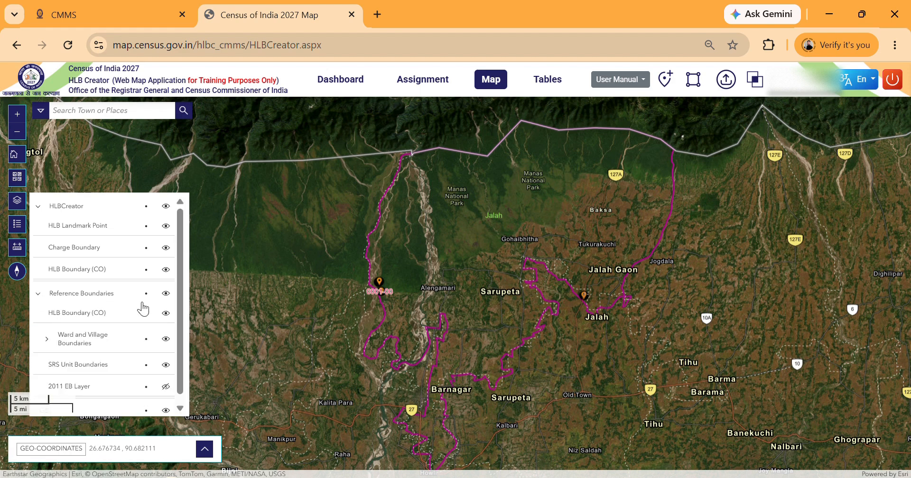
scroll(180, 299, "down", 1)
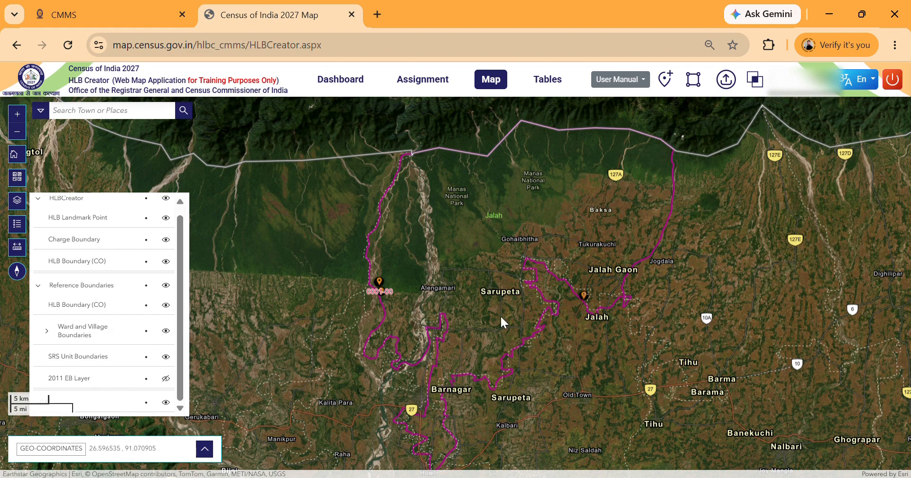
scroll(500, 315, "up", 2)
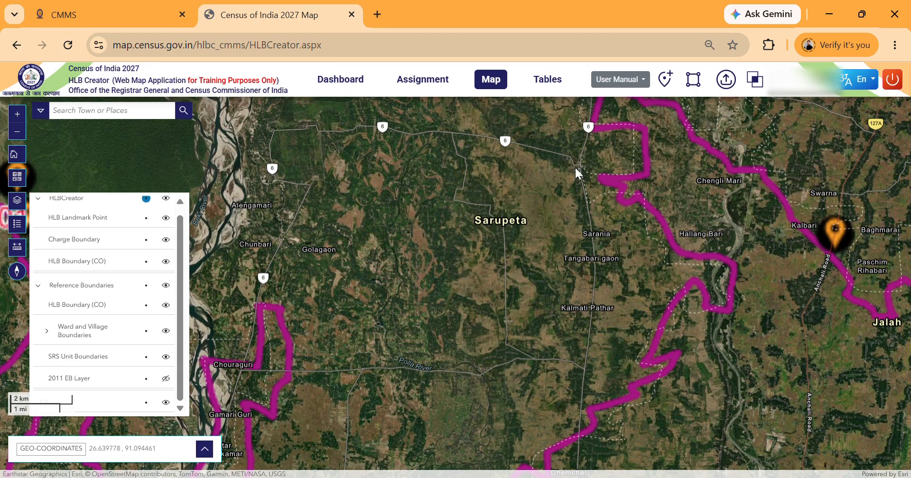
left_click_drag(575, 170, 626, 270)
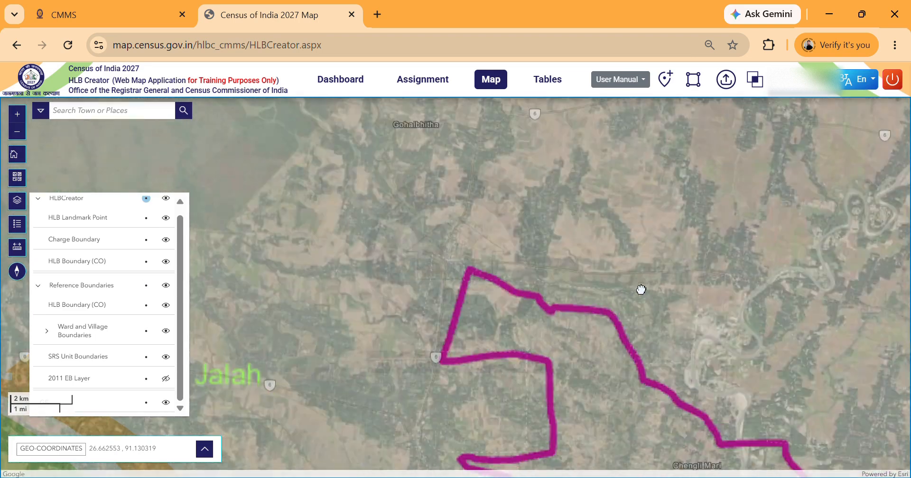
left_click_drag(650, 225, 559, 254)
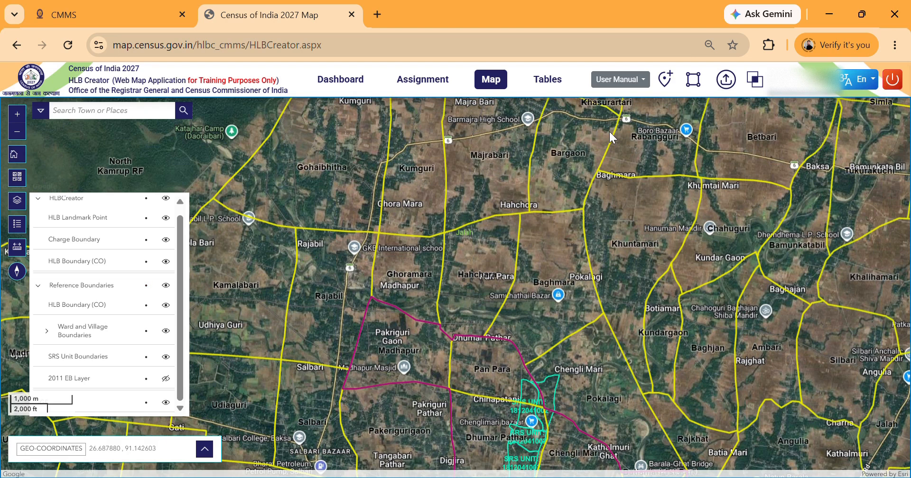
left_click_drag(610, 134, 613, 168)
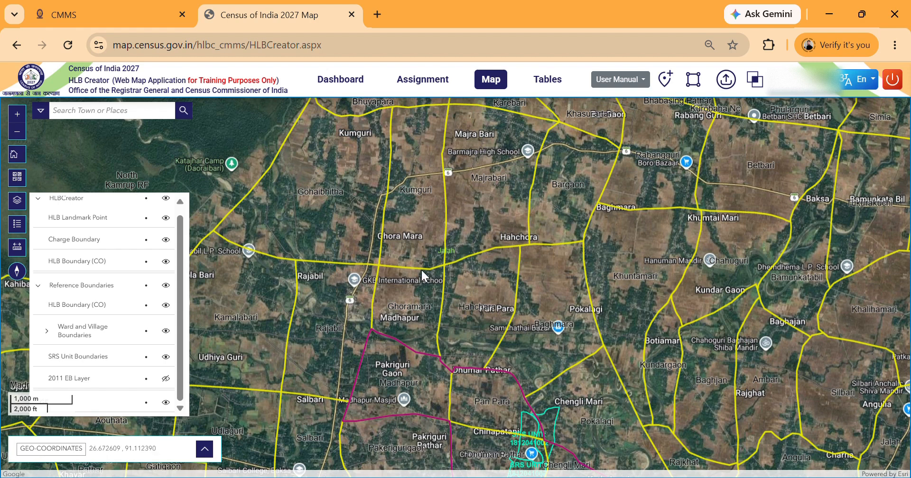
left_click(166, 331)
left_click(166, 331)
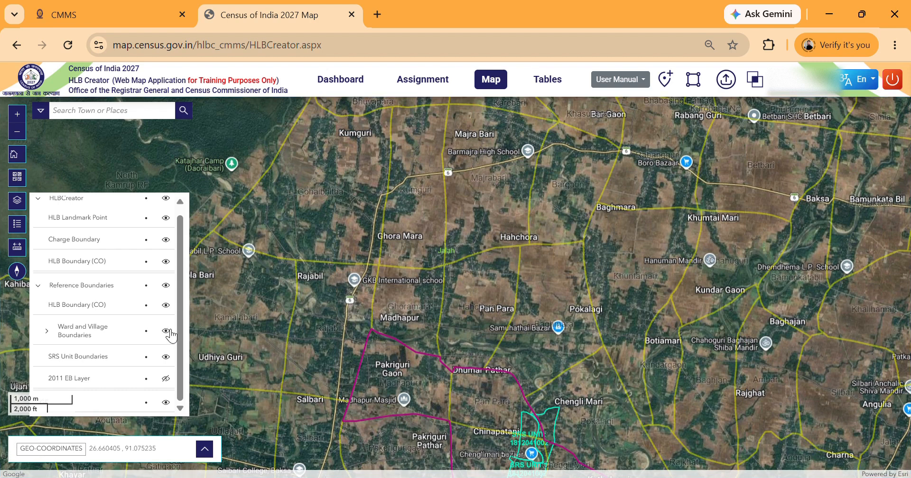
left_click(166, 331)
left_click(166, 331)
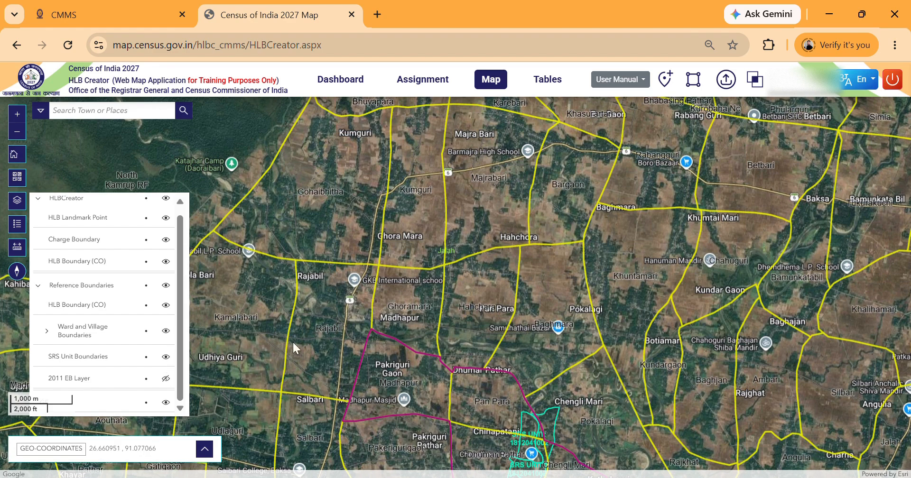
- Toggle the SRS Unit Boundaries layer off and back on near Chengli Mari, and close the layer list
left_click_drag(447, 335, 439, 252)
scroll(561, 339, "up", 1)
left_click_drag(562, 374, 558, 306)
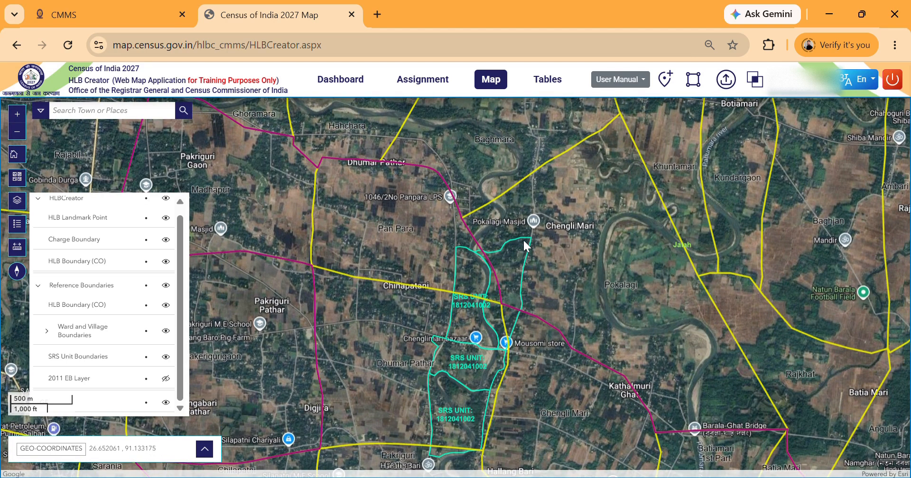
left_click(172, 357)
left_click(172, 358)
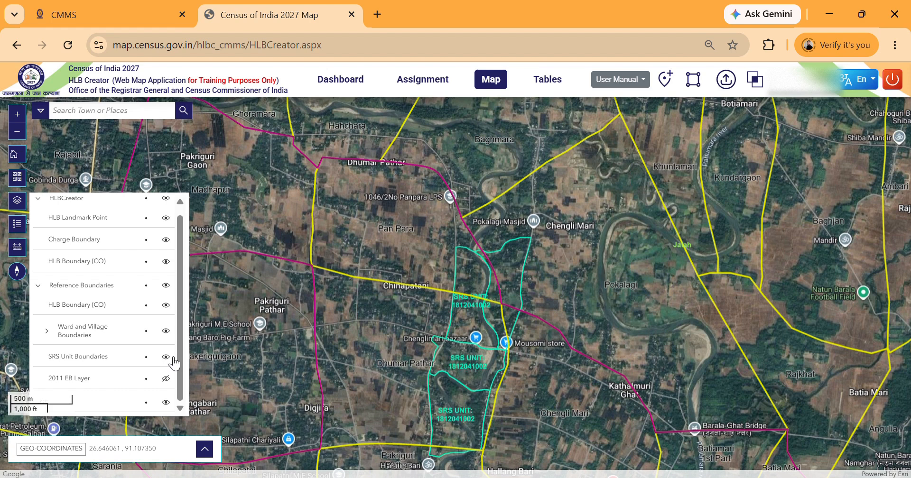
left_click(166, 357)
left_click(166, 357)
scroll(624, 226, "down", 1)
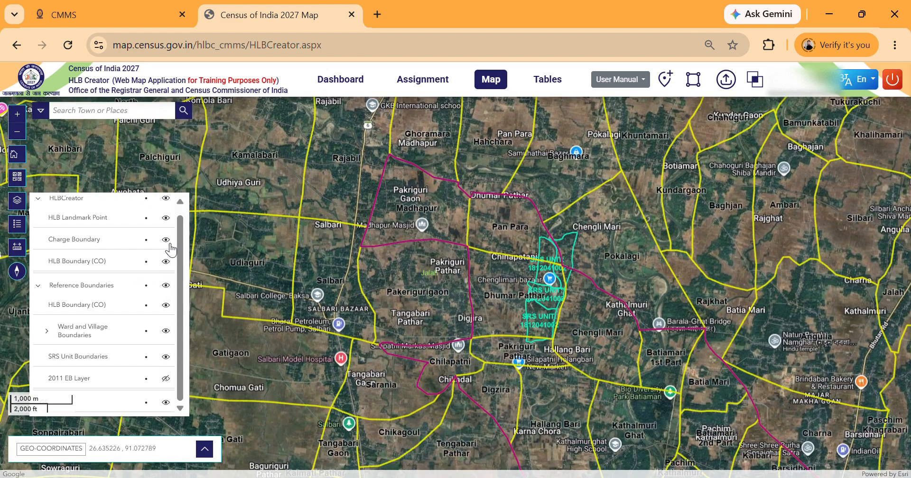
left_click(19, 202)
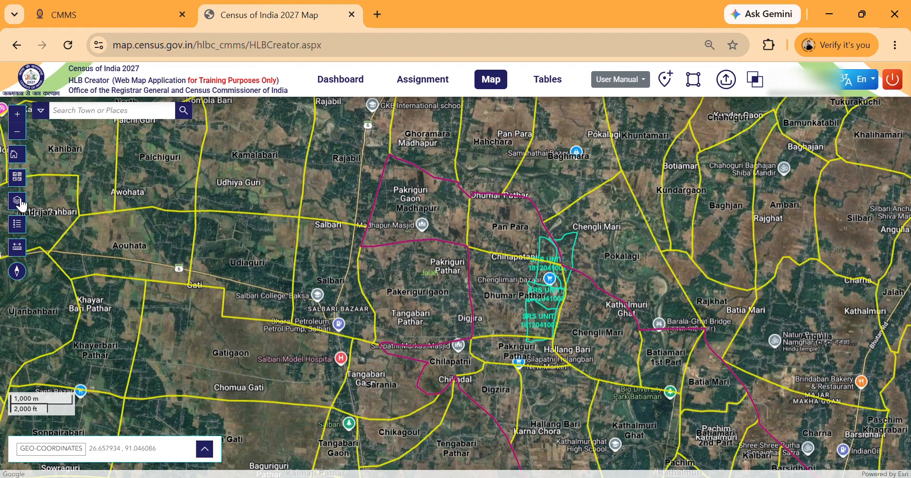
- Review the map legend's symbols for landmark points, charge, HLB, ward and village boundaries against the map, and close the legend
left_click(17, 225)
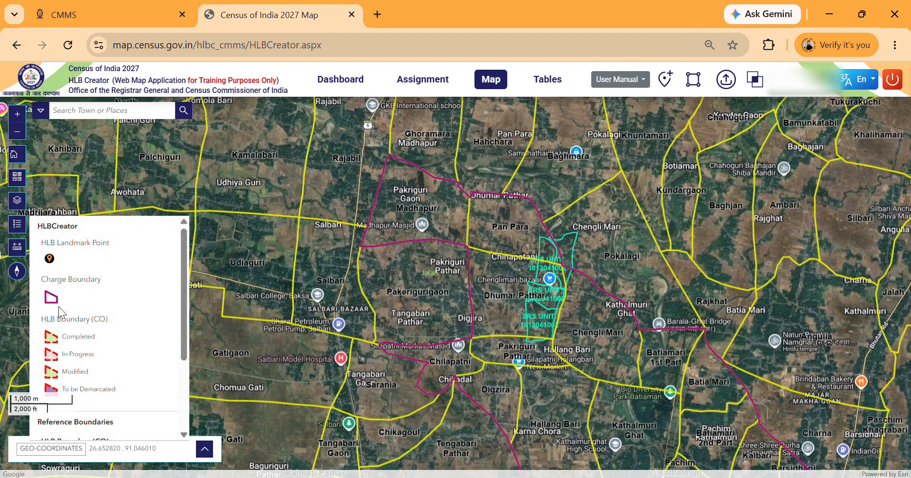
left_click_drag(181, 271, 180, 355)
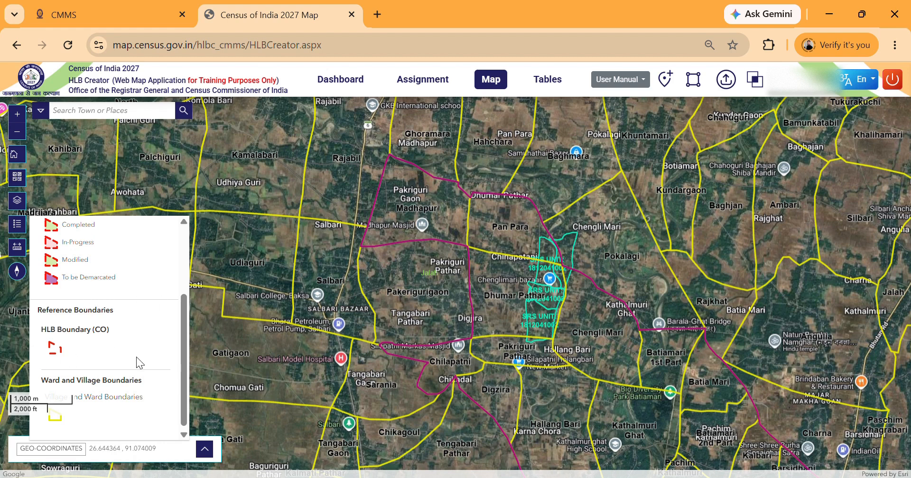
left_click_drag(186, 343, 183, 284)
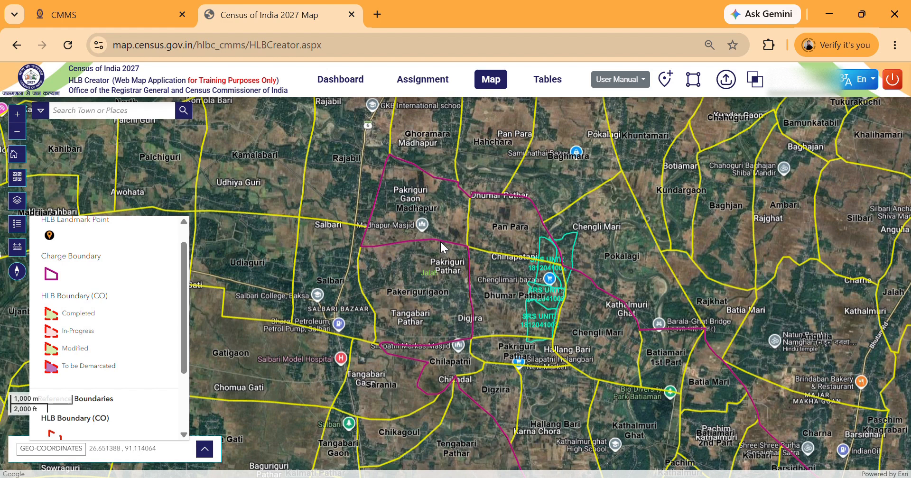
scroll(535, 291, "down", 1)
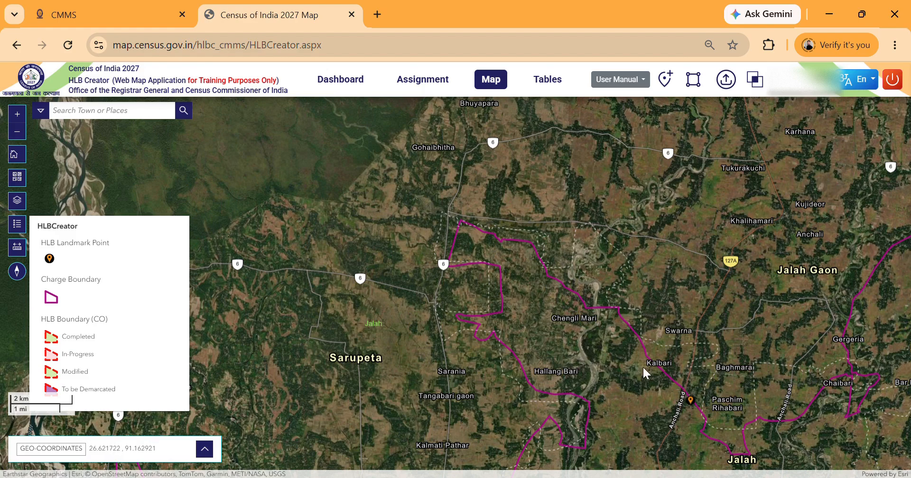
scroll(642, 365, "up", 1)
left_click_drag(473, 263, 522, 274)
scroll(522, 274, "up", 1)
scroll(532, 284, "down", 1)
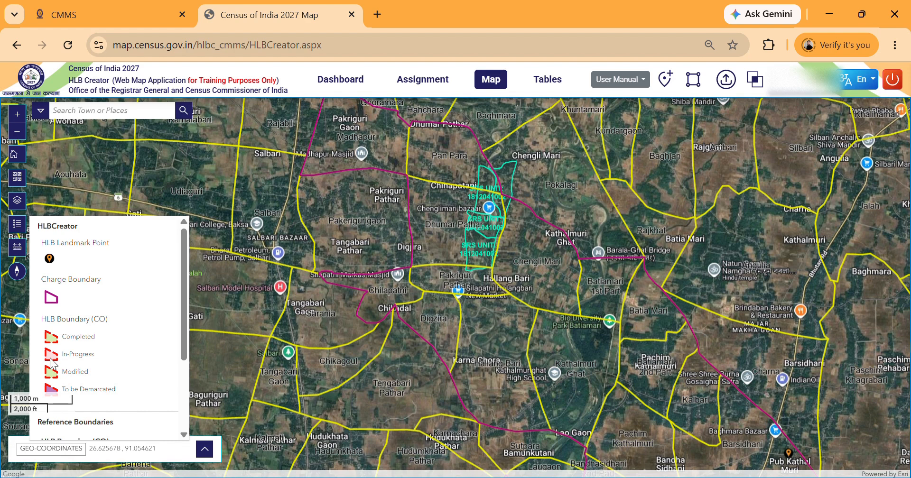
left_click(18, 224)
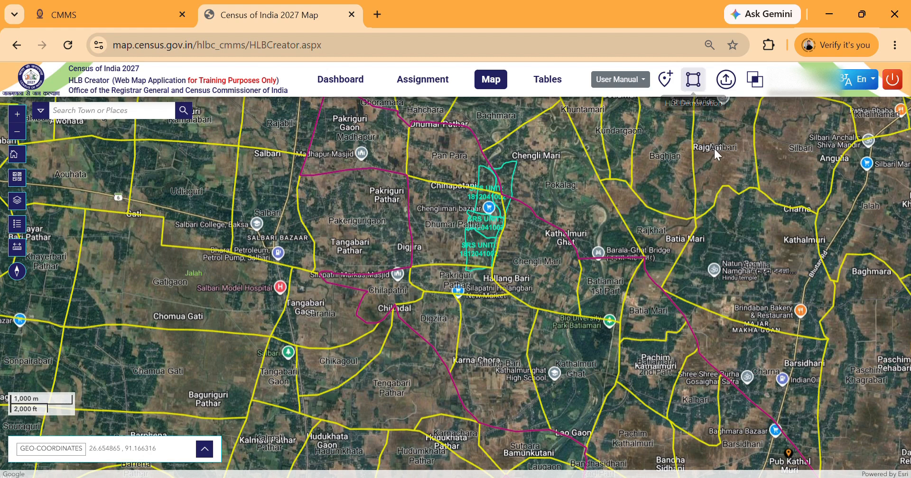
- Open the Add Reference Data form for uploading Shapefile, KMZ or KML data
left_click(733, 88)
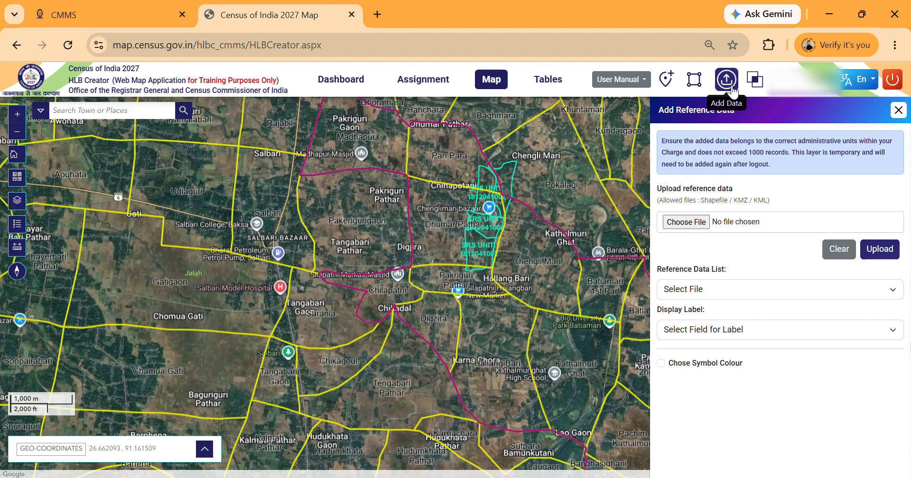
left_click(733, 88)
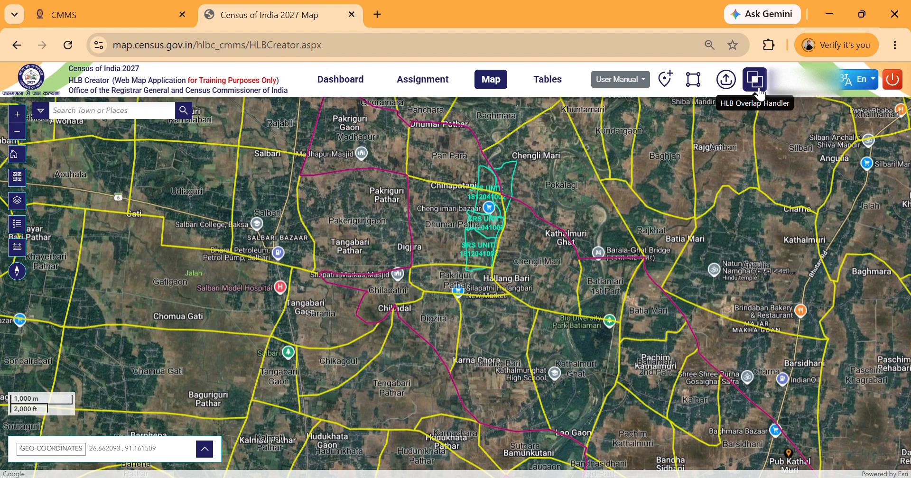
left_click(726, 80)
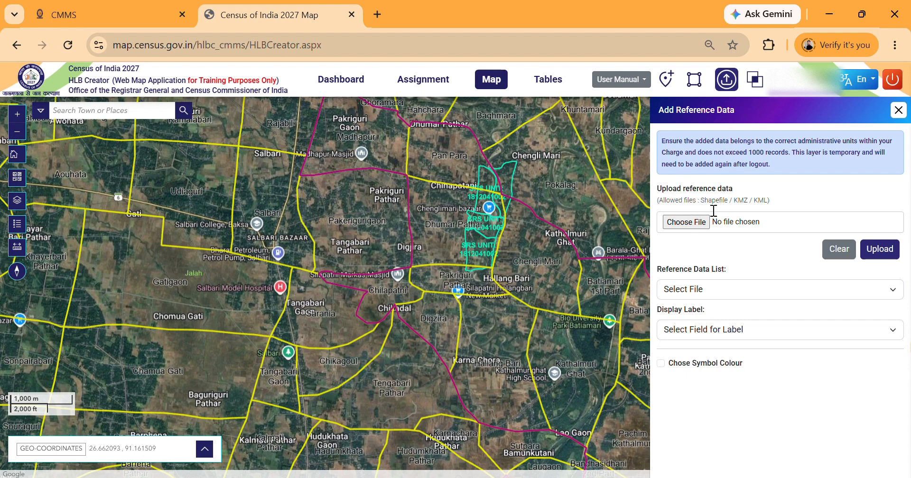
- Choose vill.zip as the reference data file and upload it to the map
left_click_drag(770, 204, 702, 209)
left_click(743, 252)
left_click(692, 225)
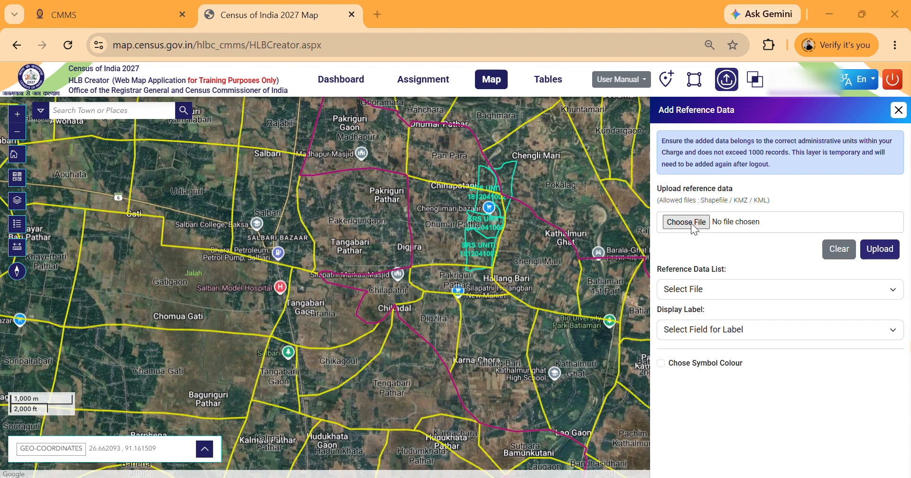
left_click(179, 141)
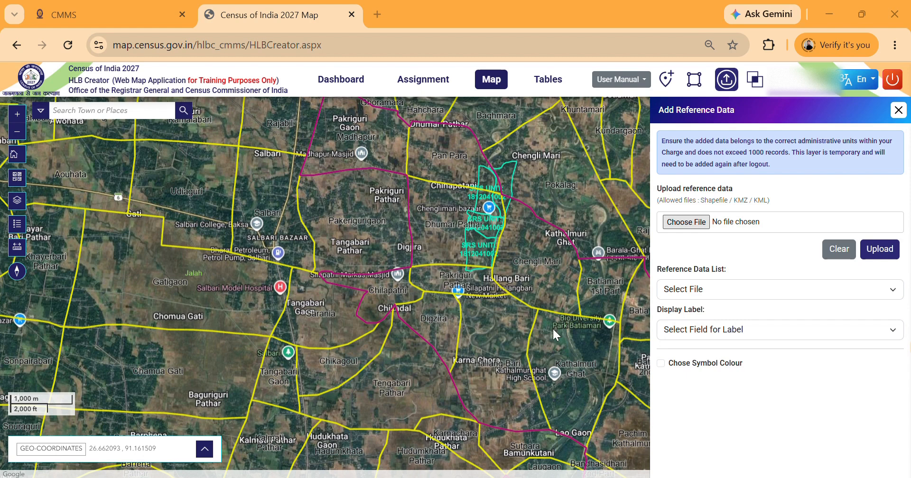
left_click(783, 456)
left_click(883, 255)
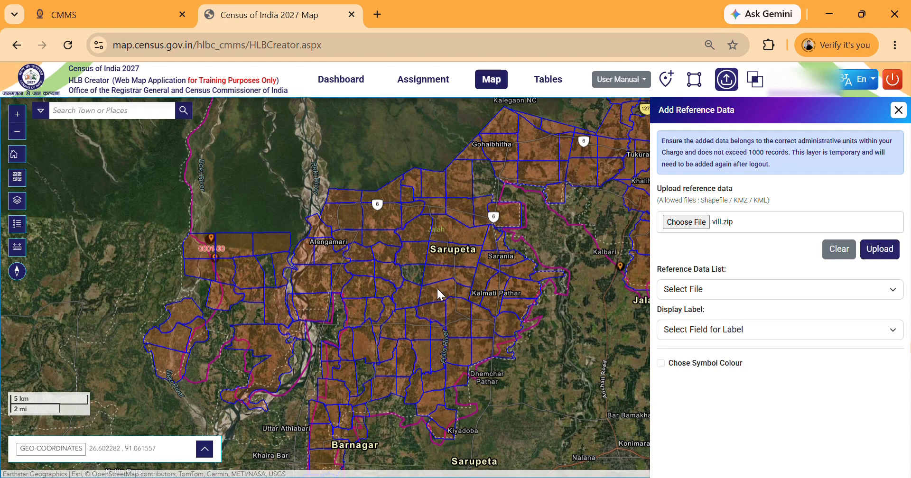
- Examine the uploaded village boundaries against the basemap around Sarupeta, Ujan Bahbari and Mayang Para
left_click_drag(438, 291, 369, 293)
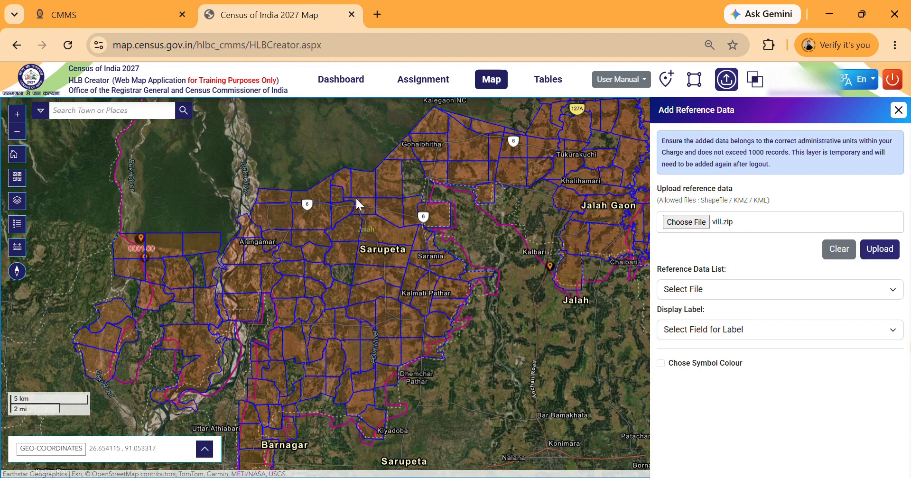
scroll(359, 204, "up", 1)
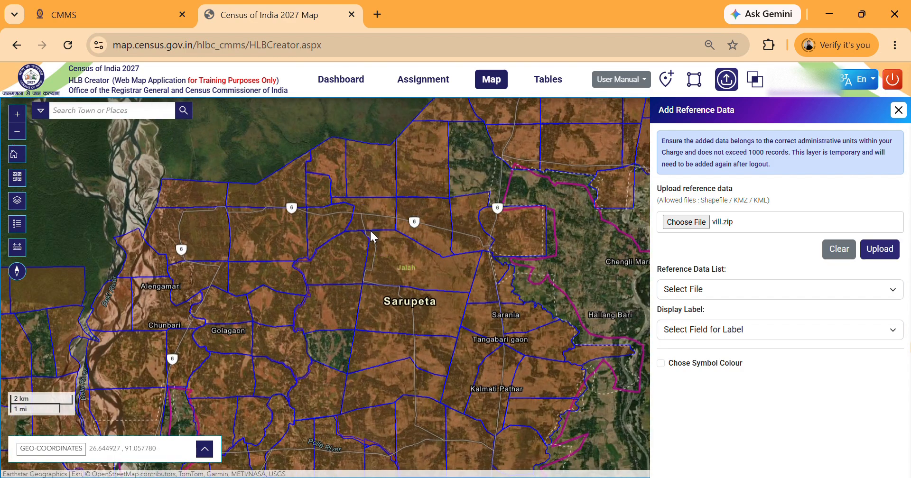
scroll(364, 172, "up", 1)
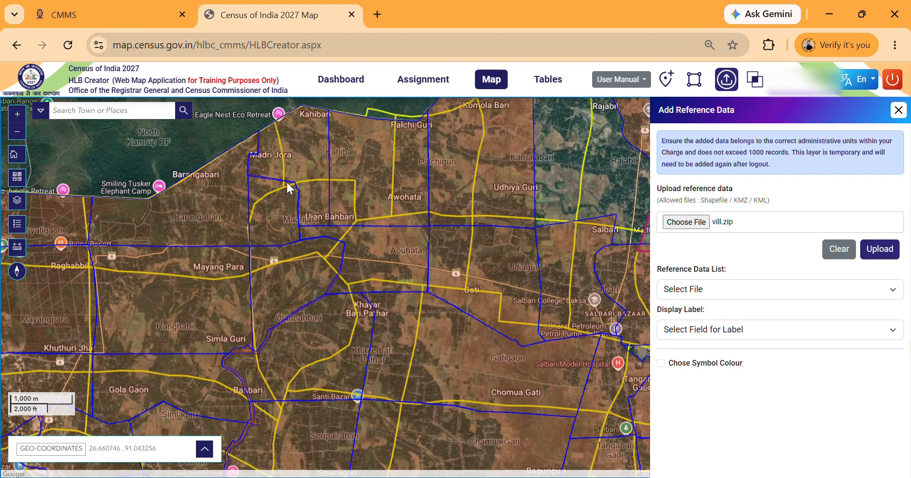
left_click_drag(289, 188, 377, 179)
left_click_drag(285, 270, 308, 204)
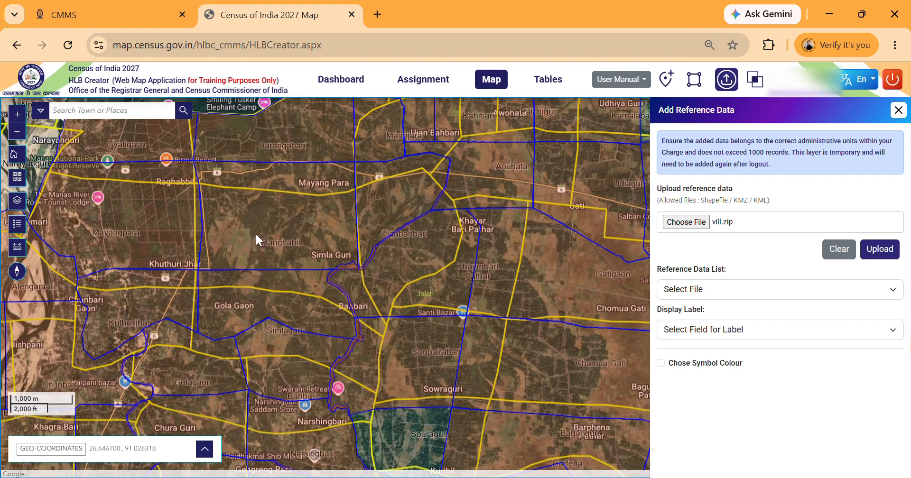
left_click_drag(296, 257, 297, 299)
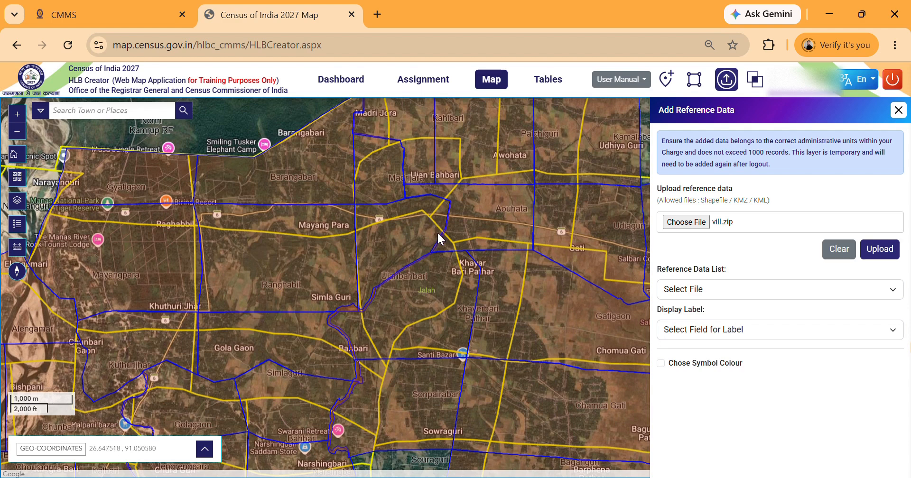
- Toggle the Ward and Village Boundaries layer off and back on to compare it with the uploaded boundaries, and close the layer list
left_click(17, 201)
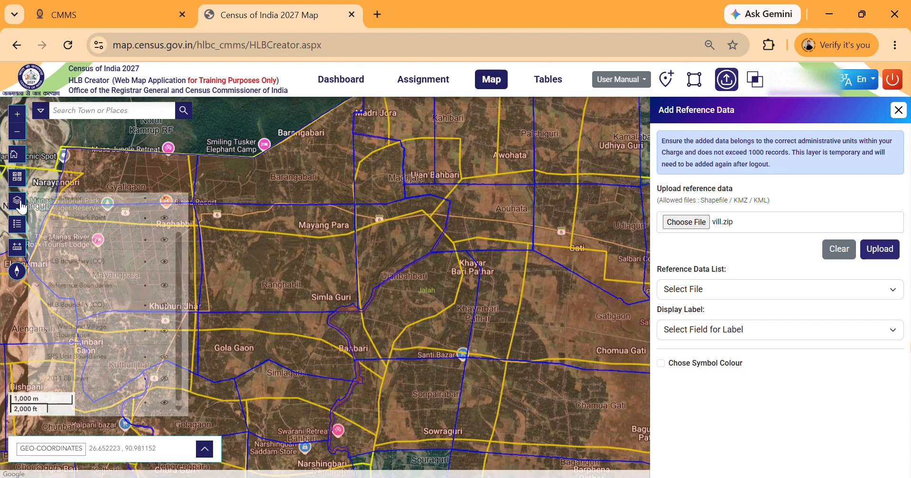
left_click(166, 331)
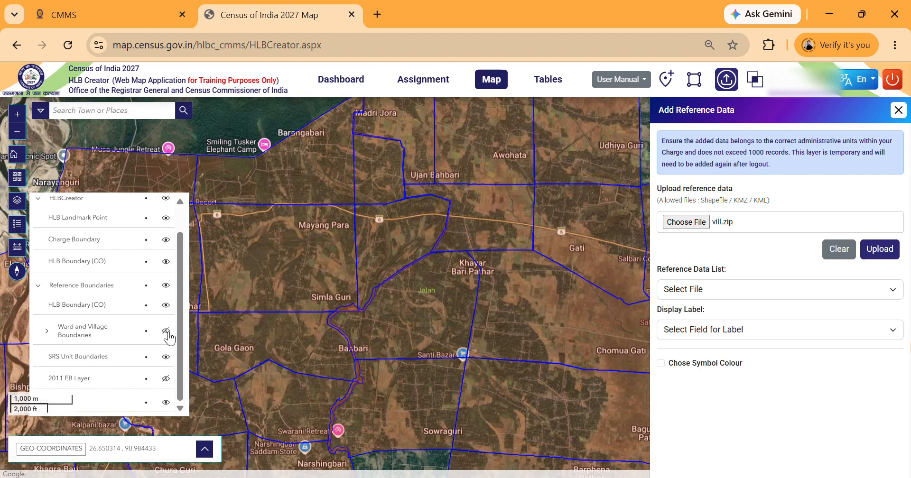
left_click(167, 332)
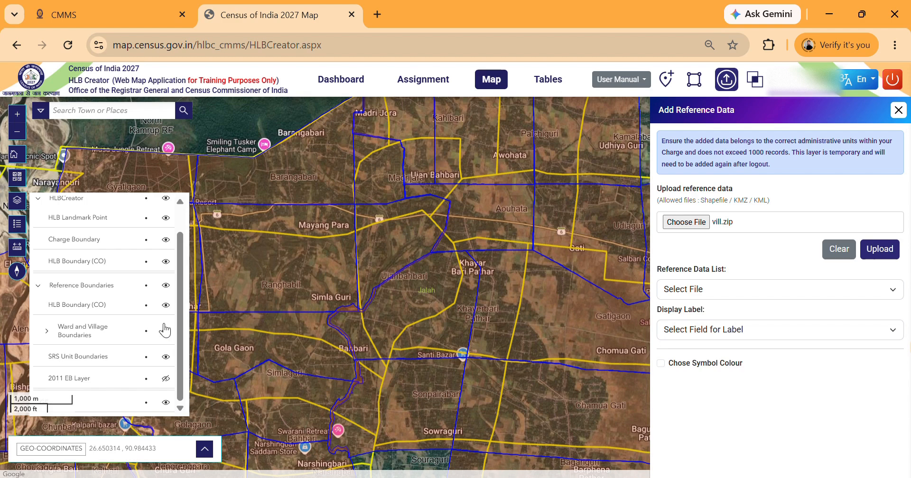
left_click(25, 202)
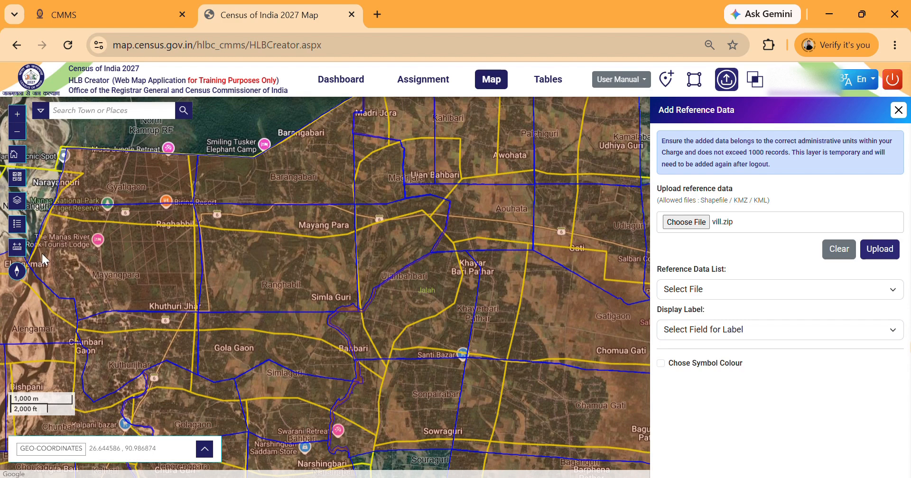
- Hide the Ward and Village Boundaries layer under Reference Boundaries and close the layer list
left_click(25, 202)
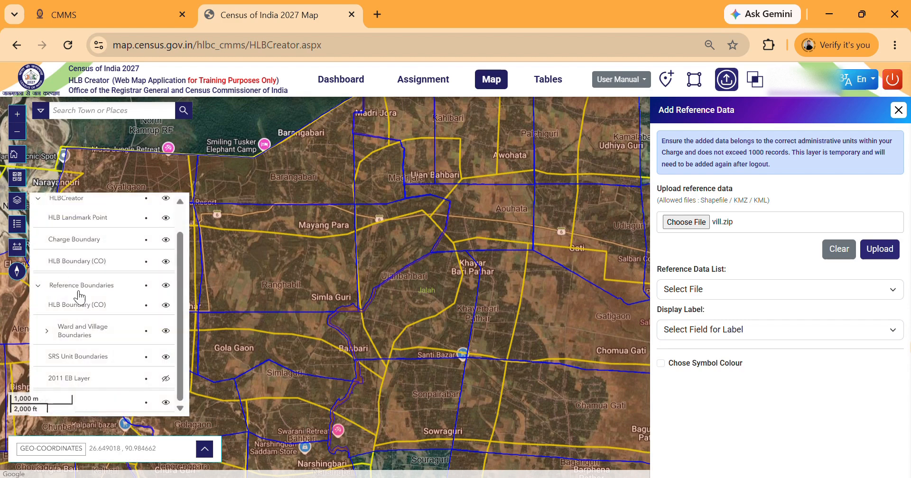
left_click(166, 332)
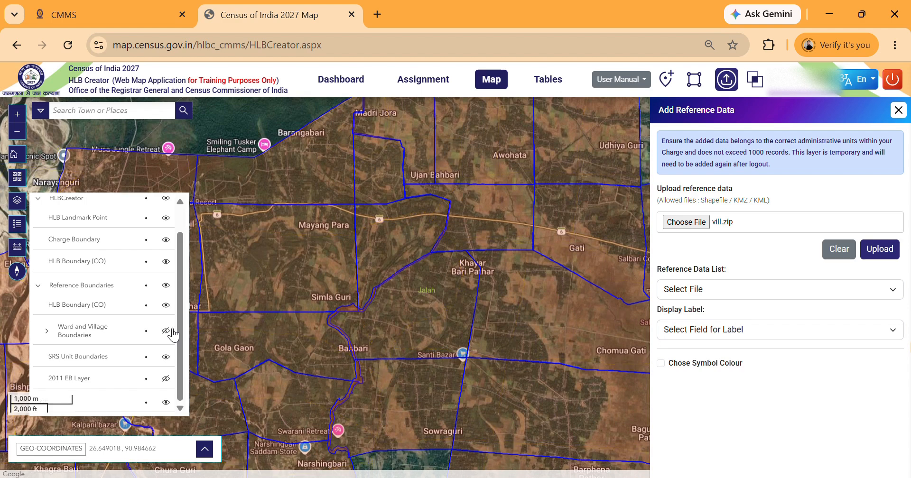
left_click(19, 203)
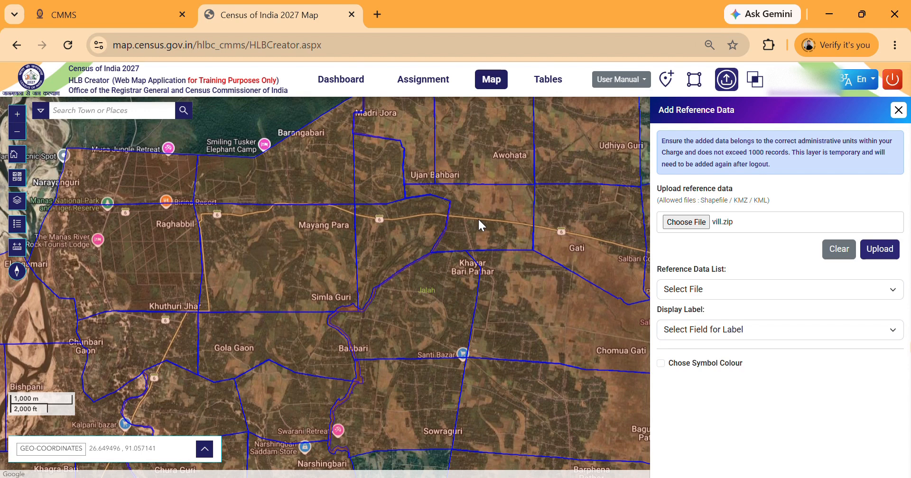
- Label the uploaded village boundaries on the map using the Name field
left_click_drag(583, 227, 498, 251)
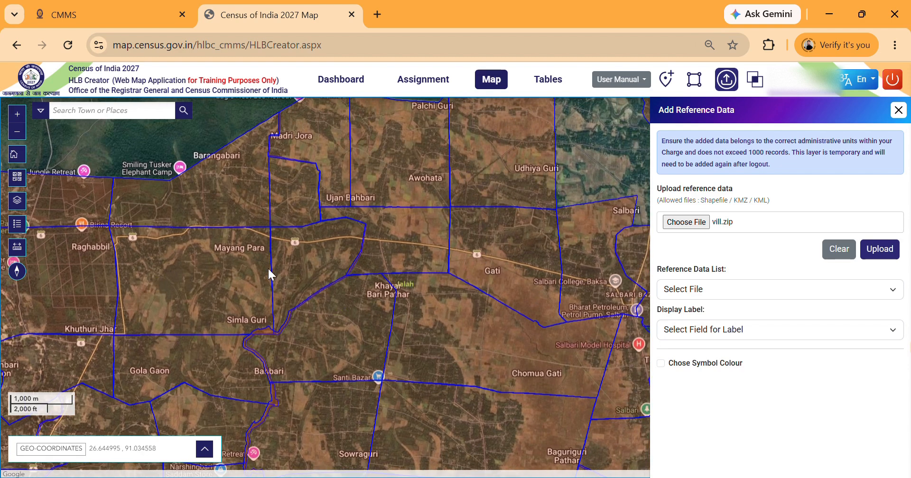
scroll(354, 251, "down", 1)
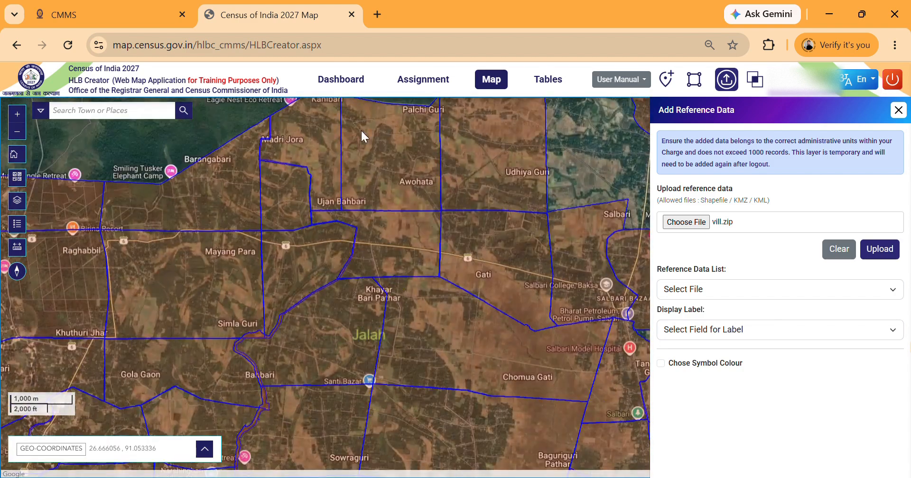
left_click_drag(363, 138, 375, 192)
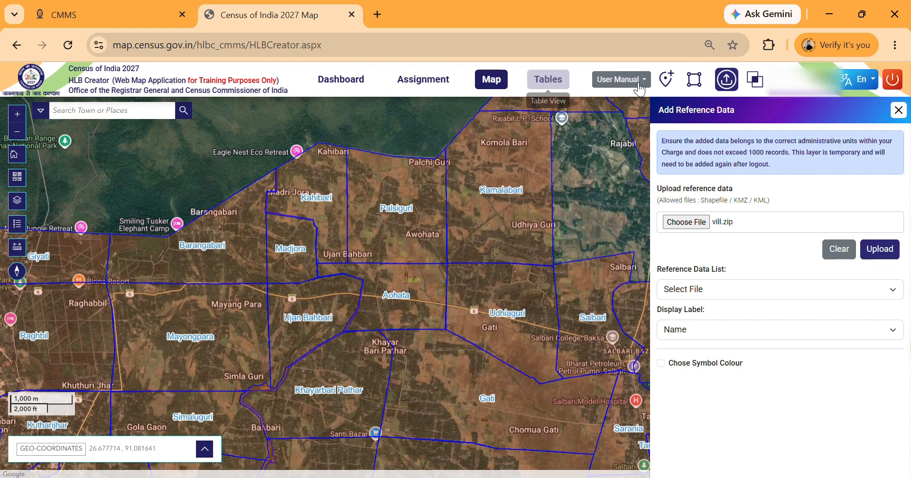
- Open geo-tagging for HLB 0009 of village Labdangguri - 0008 and place its landmark point at Raj + Tara
left_click(669, 85)
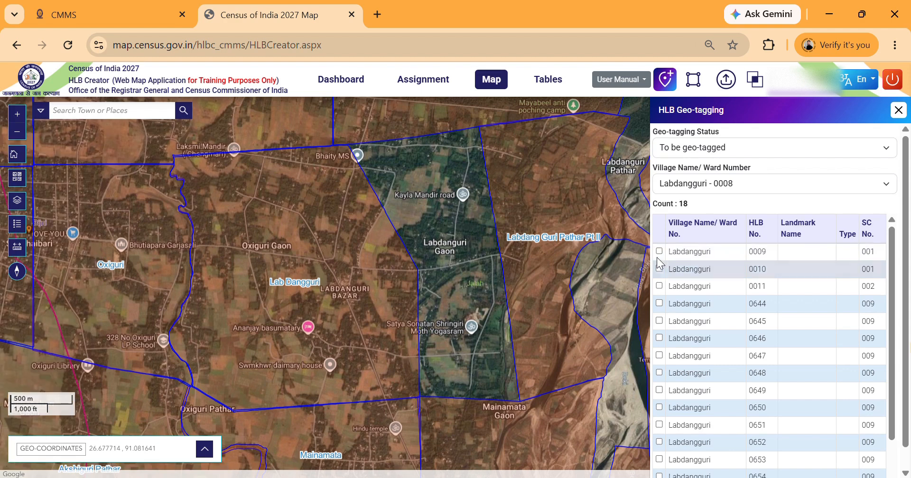
left_click(659, 260)
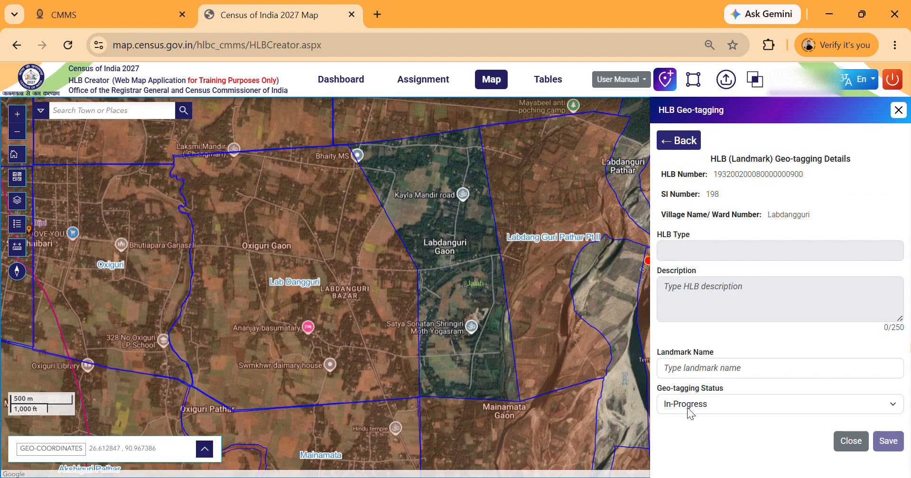
scroll(305, 252, "up", 1)
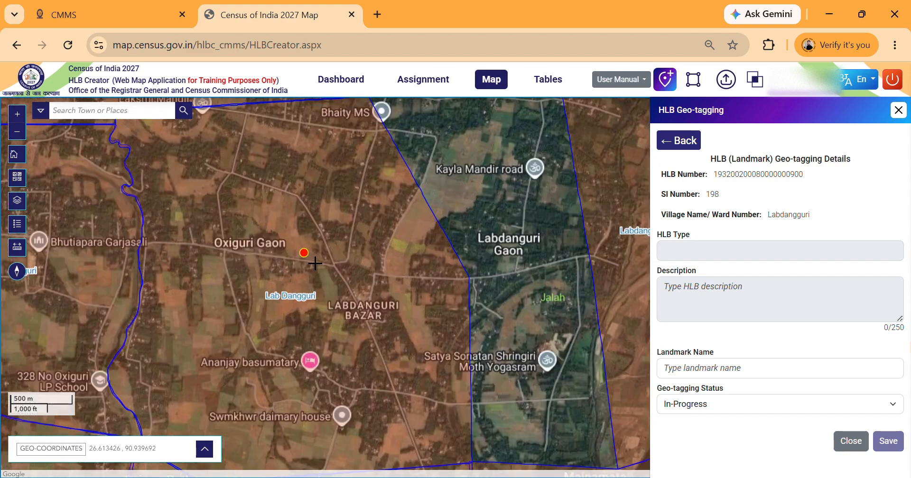
scroll(305, 252, "down", 1)
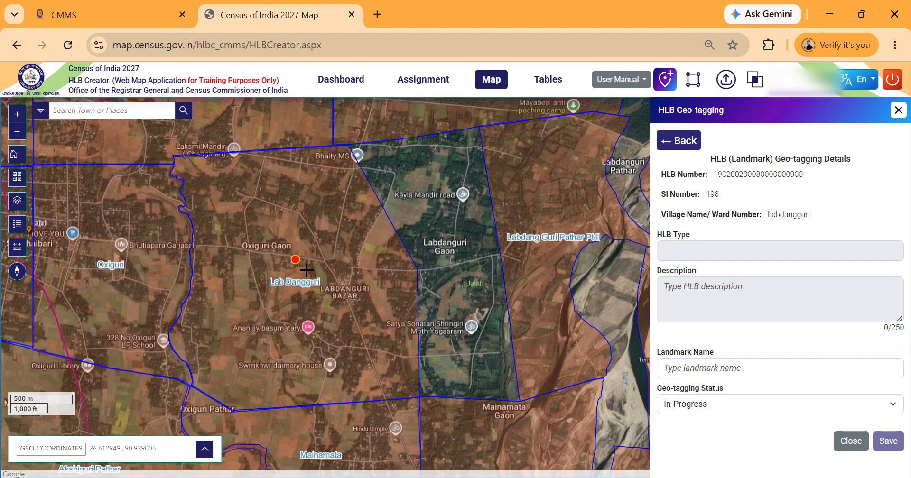
scroll(294, 252, "up", 1)
left_click(349, 265)
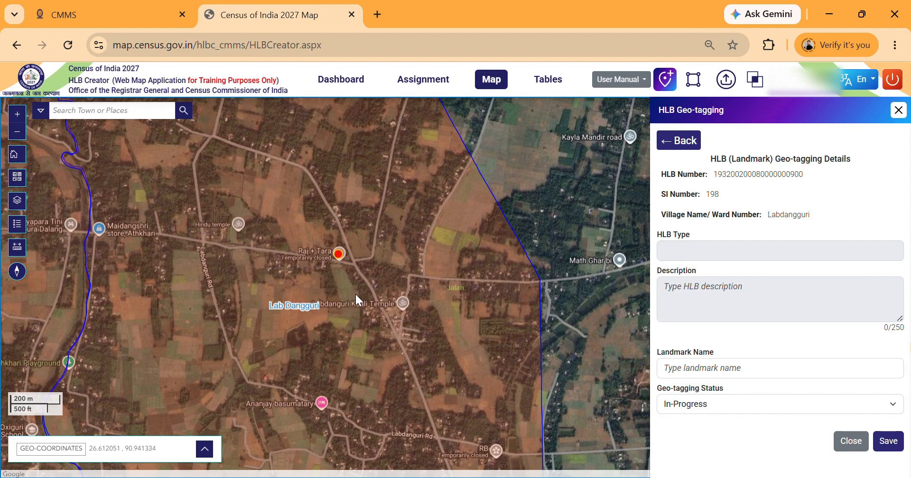
- Name the landmark Rajtara, choose its geo-tagging status and save the geo-tagged landmark
left_click(706, 374)
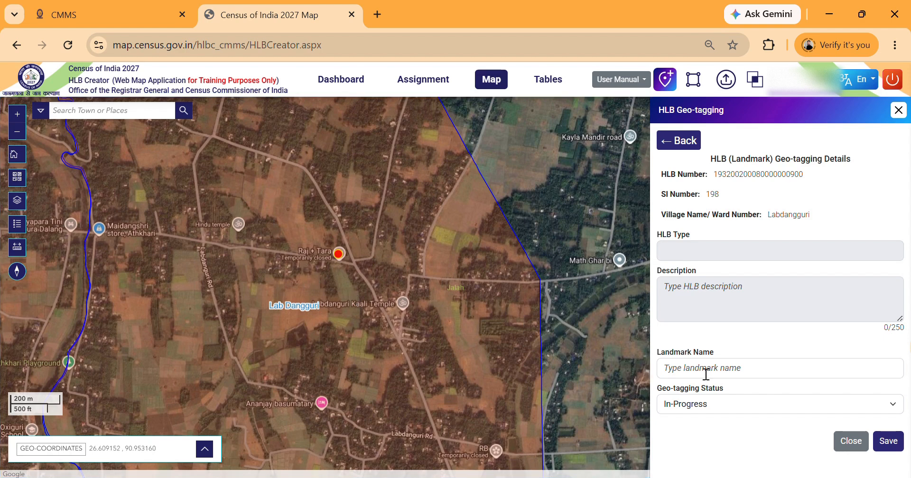
type("R")
left_click(715, 406)
left_click(725, 458)
left_click(895, 445)
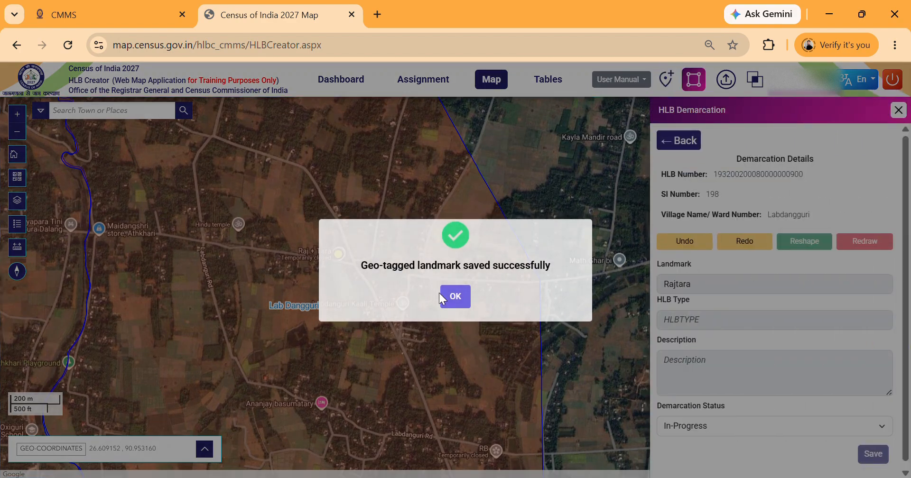
left_click(452, 295)
- Start drawing the HLB demarcation from Lab Dangguri's northwest corner along the northern village boundary to the road just south of Bhaity MS
scroll(457, 243, "down", 1)
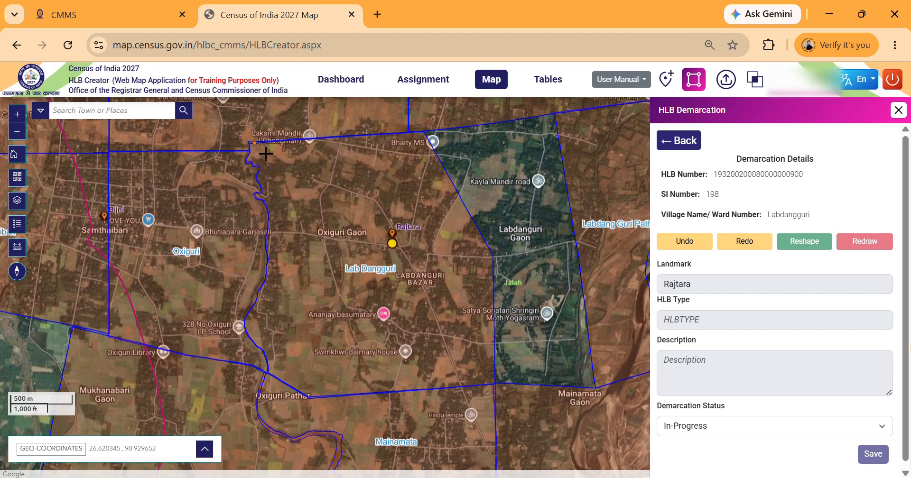
scroll(351, 187, "up", 1)
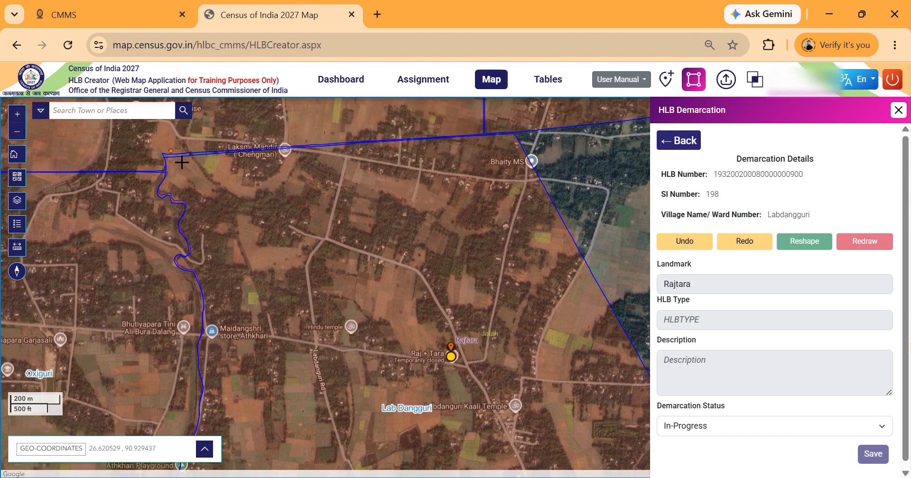
left_click(180, 160)
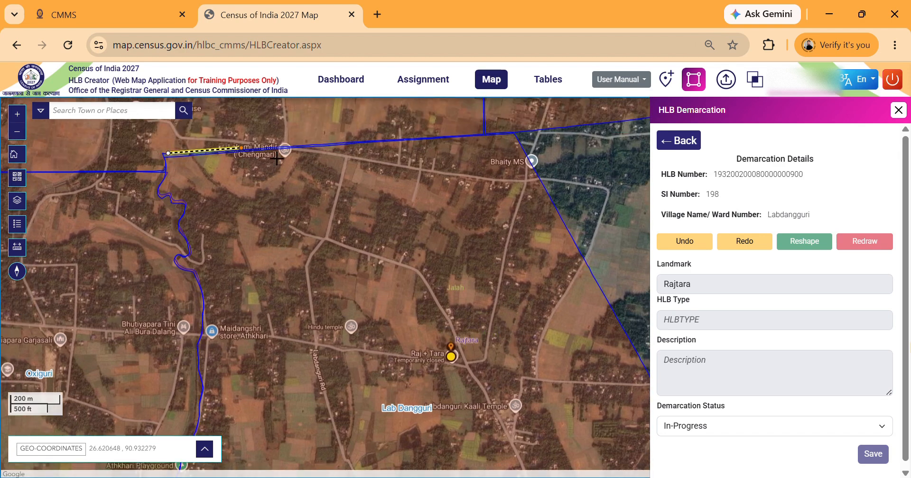
left_click(513, 134)
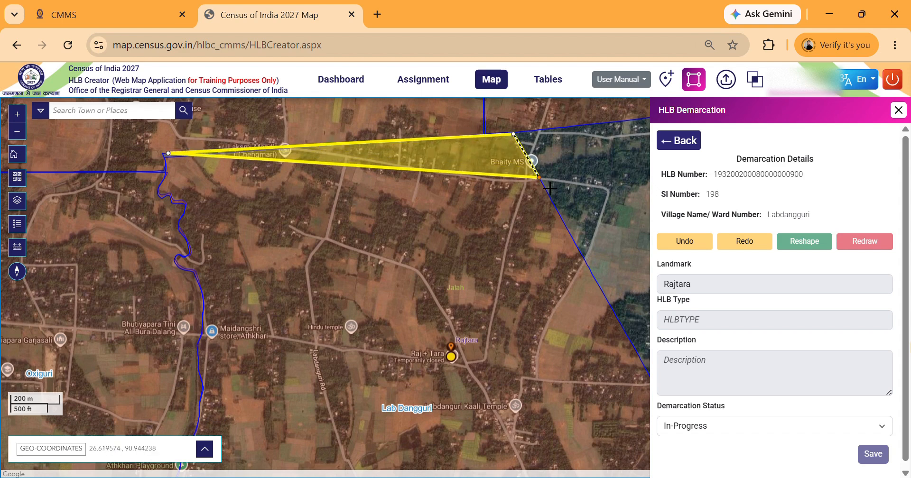
left_click(539, 178)
left_click(526, 178)
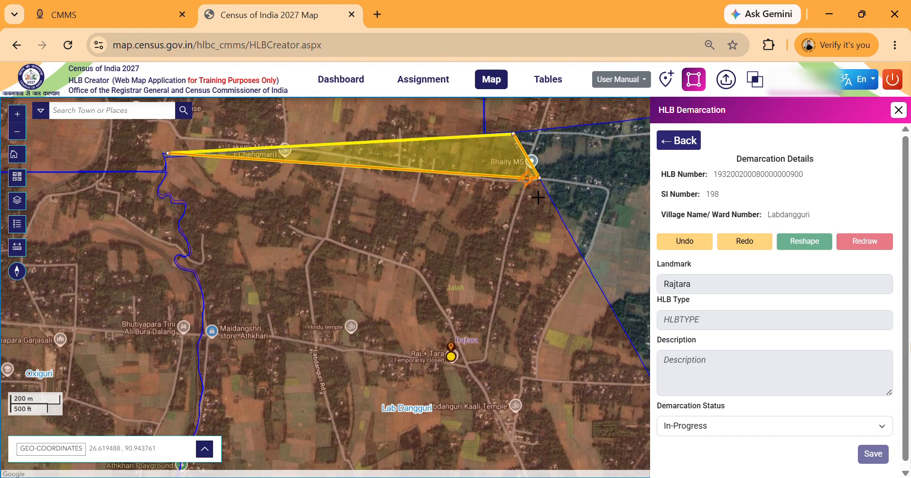
- Continue the HLB outline south from the road near Bhaity MS to the road just southeast of the Raj + Tara landmark
left_click(503, 255)
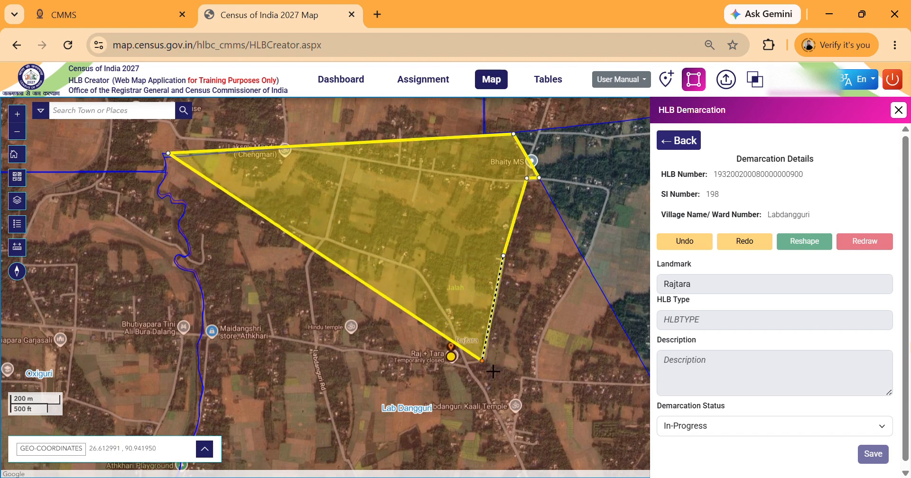
left_click(484, 359)
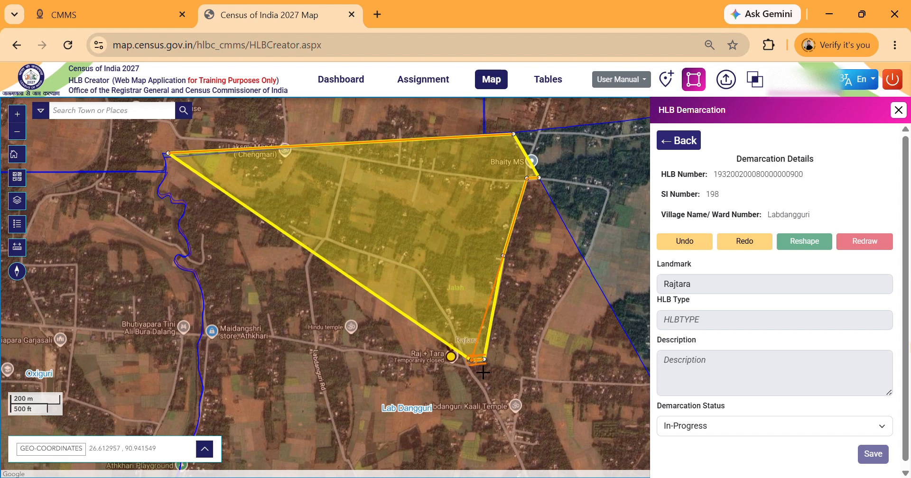
left_click(467, 367)
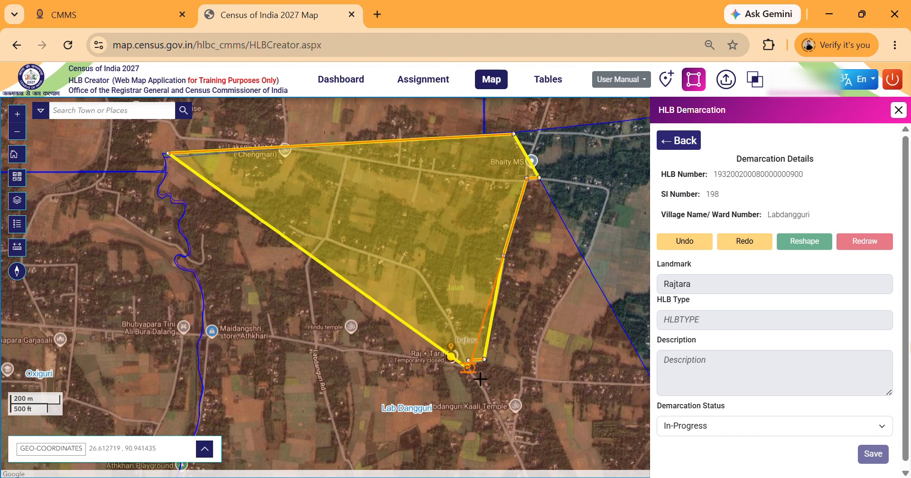
- Extend the HLB outline west along the road south of the Hindu temple to the village boundary at Maidangshri store
left_click(383, 352)
left_click(352, 352)
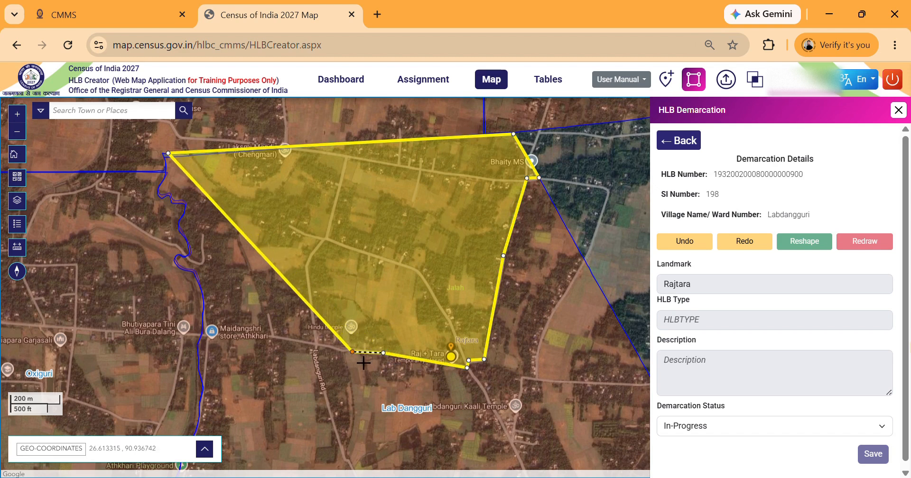
left_click(344, 352)
left_click(328, 346)
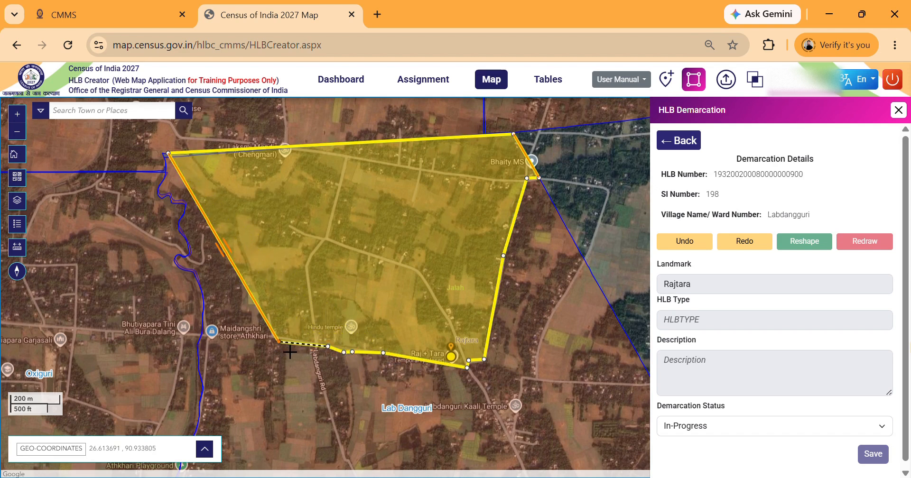
left_click(276, 338)
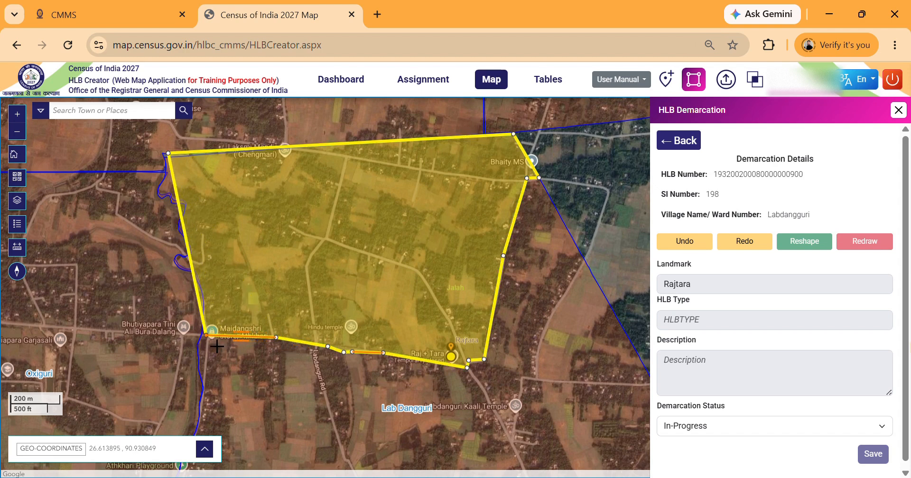
left_click(202, 331)
- Trace Lab Dangguri's winding western boundary north from Maidangshri store and close the HLB polygon at the northwest corner
left_click(213, 323)
left_click(212, 312)
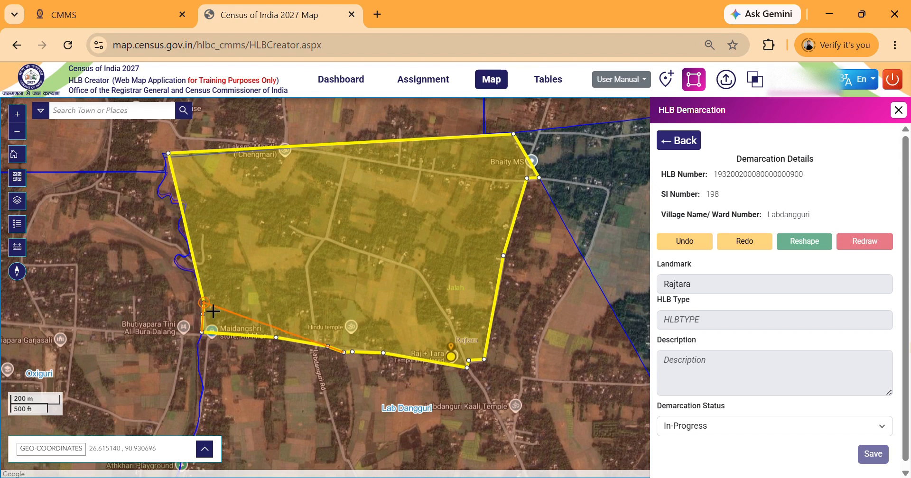
left_click(205, 283)
left_click(195, 275)
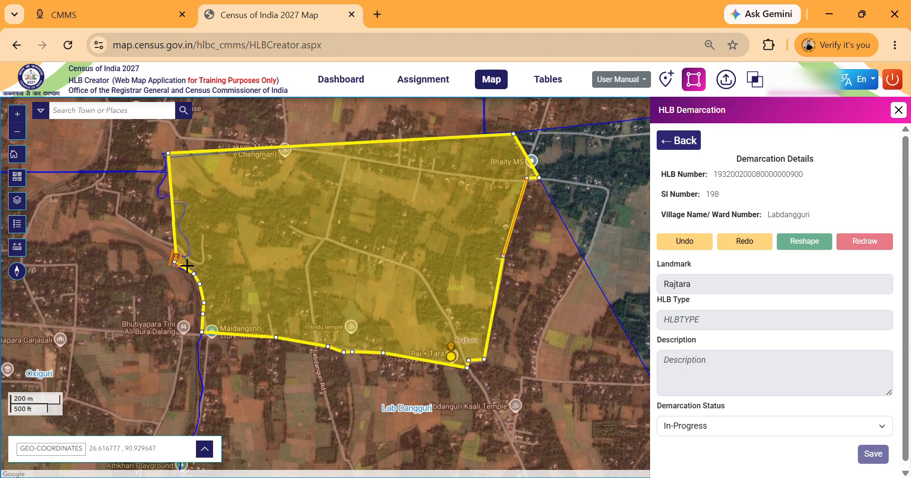
left_click(191, 258)
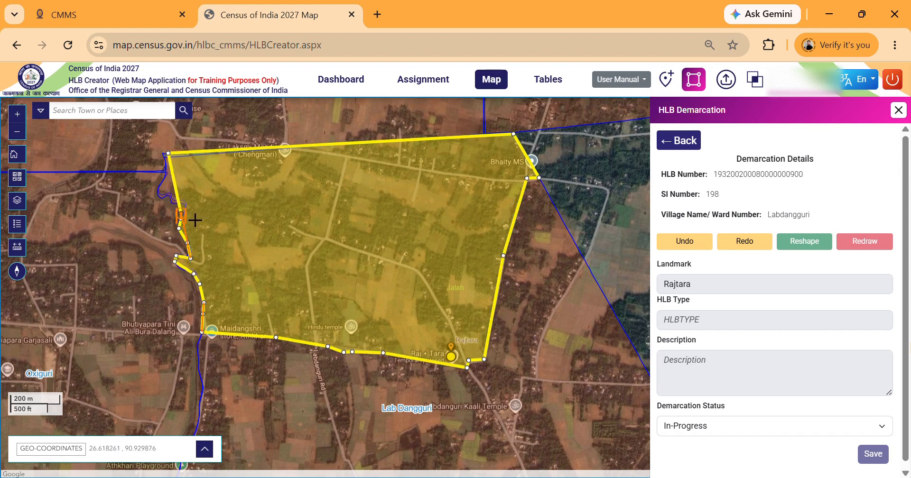
left_click(179, 200)
left_click(171, 197)
left_click(160, 197)
left_click(157, 182)
left_click(167, 171)
double_click(167, 155)
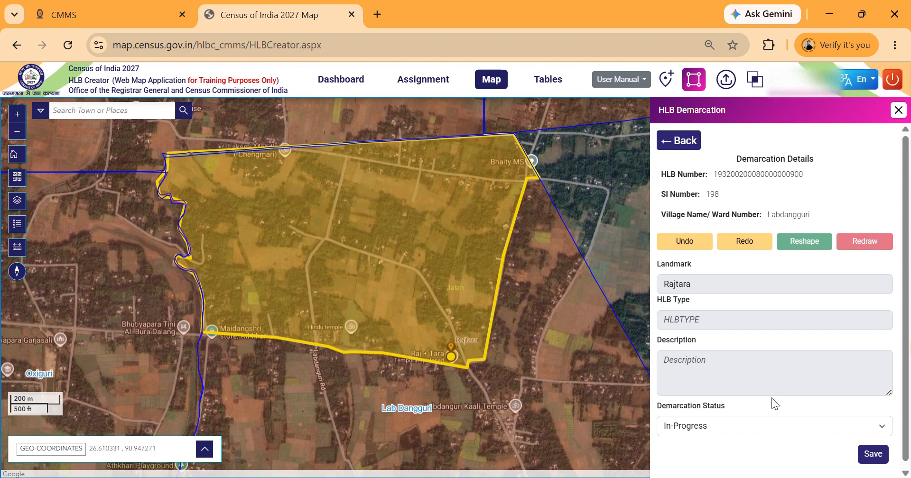
- Choose the demarcation status for the Rajtara block and save its demarcation
scroll(772, 403, "down", 1)
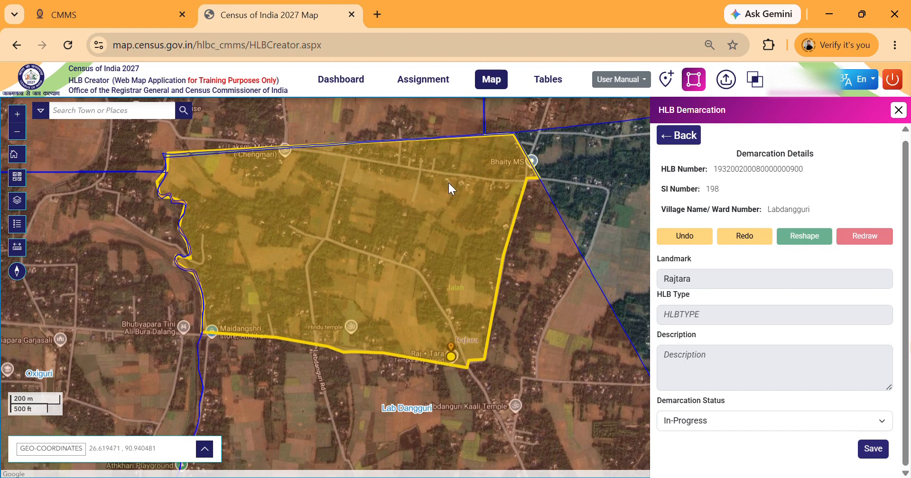
left_click(712, 421)
left_click(872, 449)
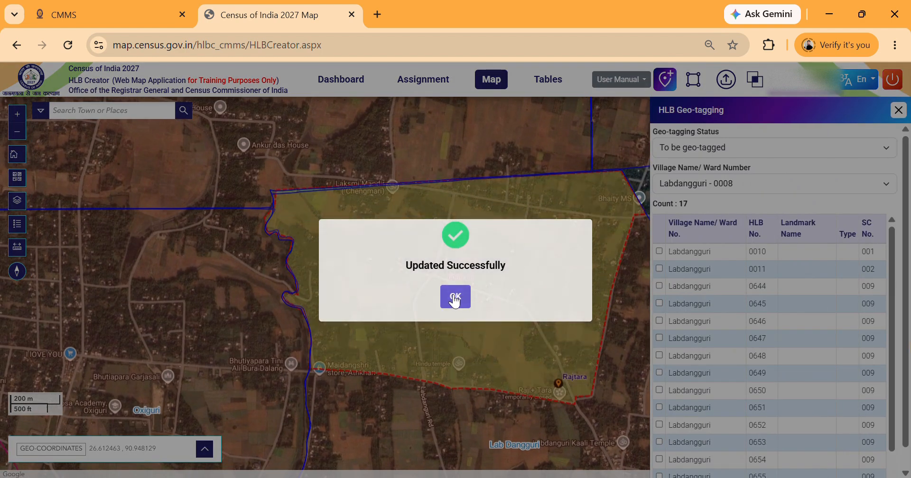
left_click(456, 297)
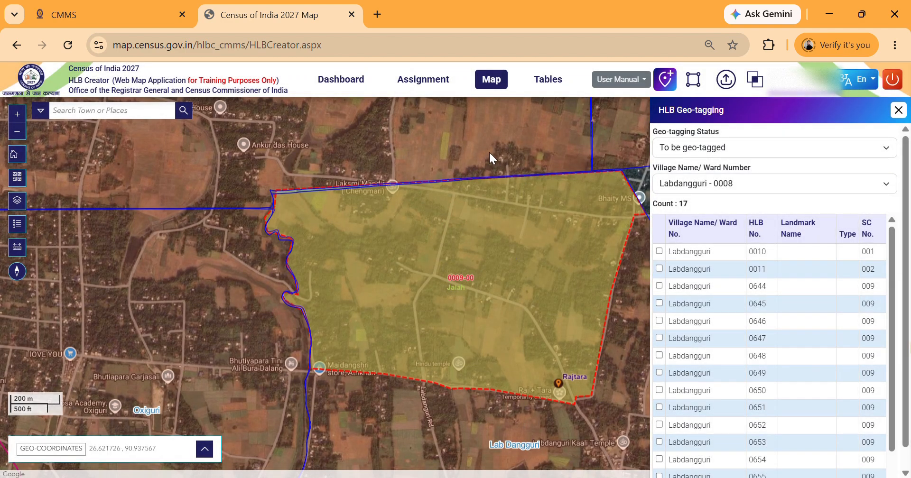
- Check the HLB boundary status symbols in the map legend against the demarcated block
left_click_drag(473, 155, 392, 163)
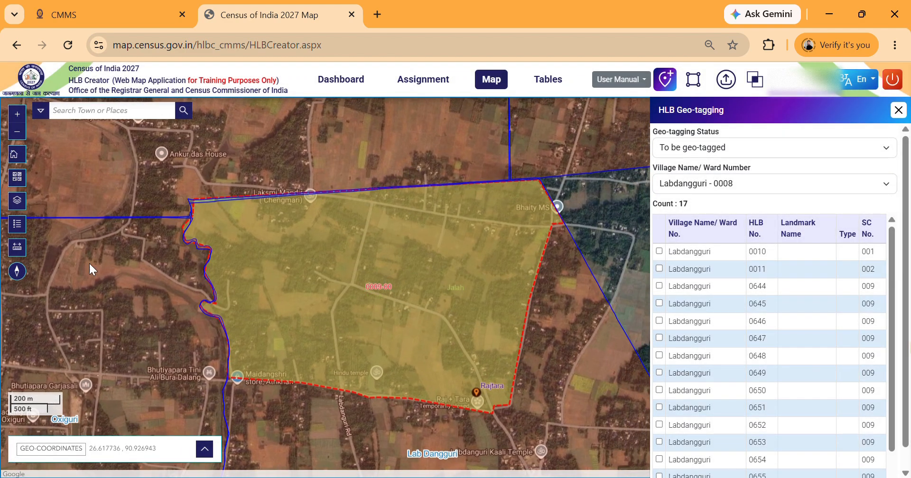
left_click(18, 226)
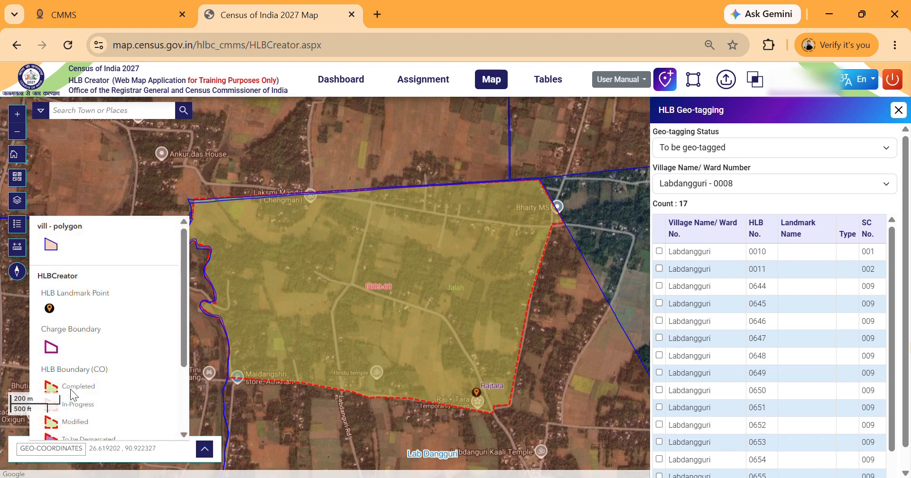
scroll(67, 387, "down", 2)
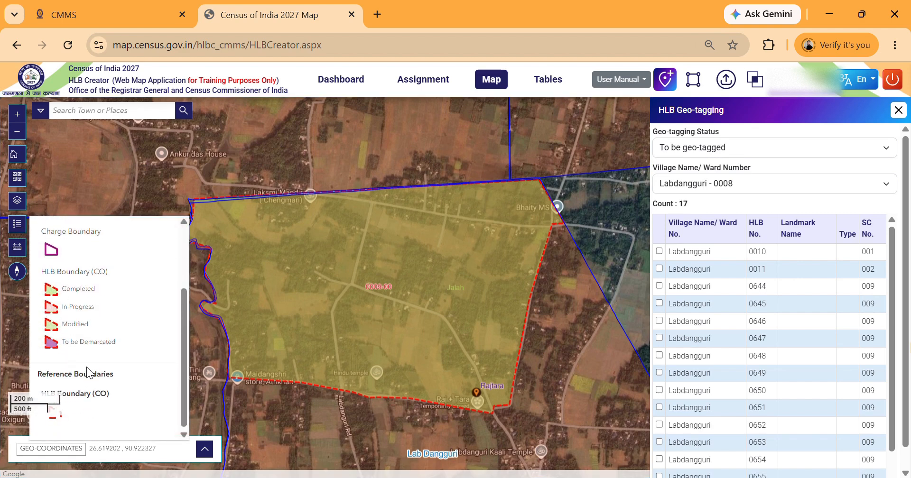
left_click(17, 224)
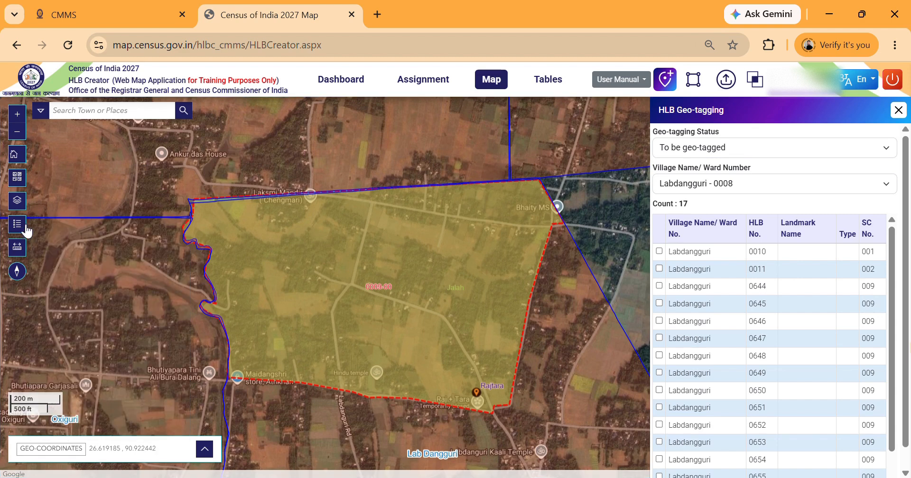
- Close HLB geo-tagging and examine demarcated block 0009 among the surrounding reference village boundaries at a wider scale
left_click(897, 110)
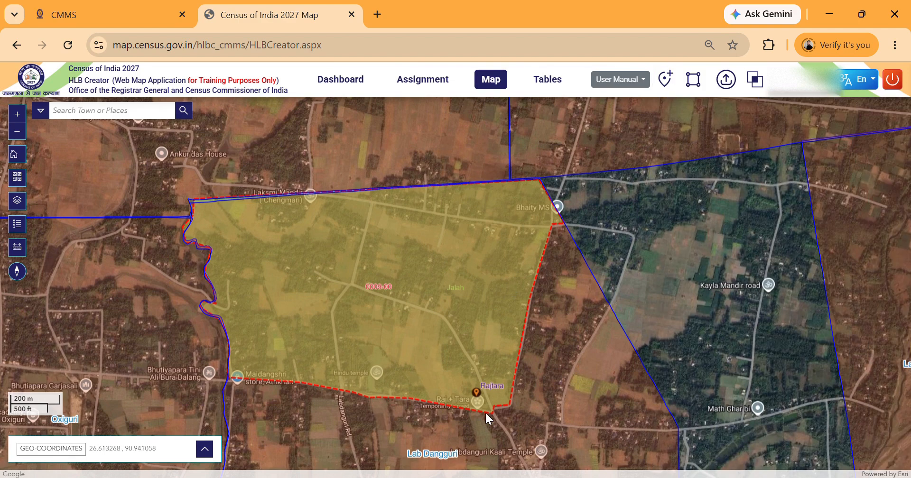
scroll(546, 333, "down", 1)
left_click_drag(545, 334, 517, 206)
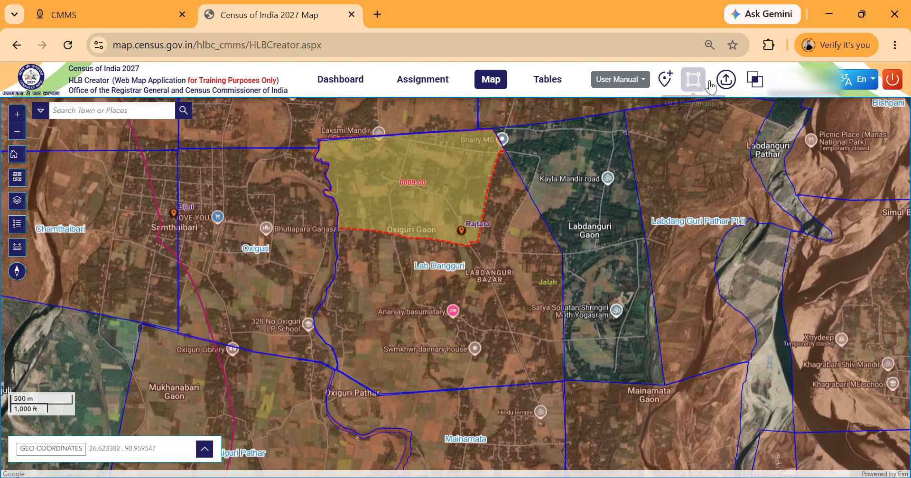
left_click(733, 87)
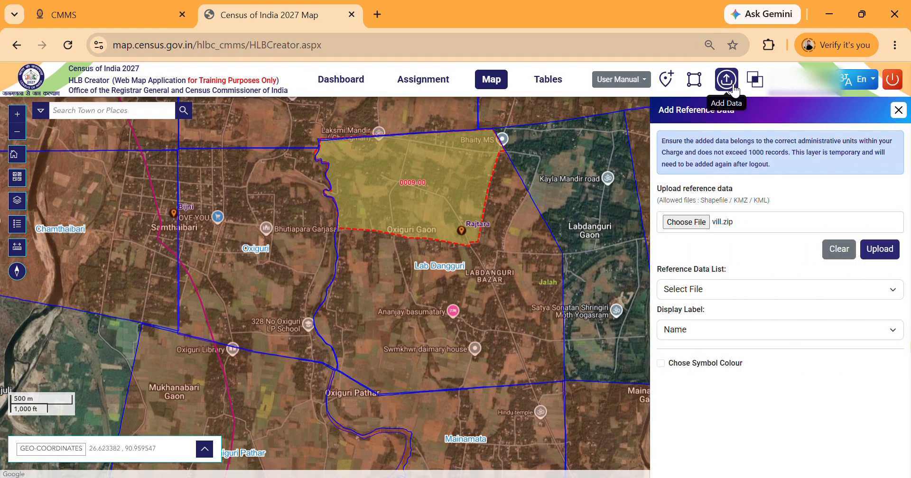
left_click(733, 87)
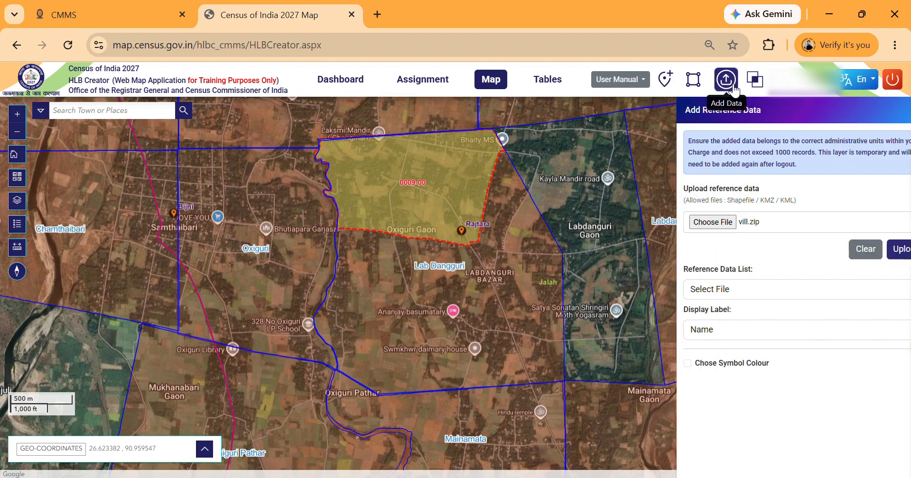
scroll(556, 176, "down", 1)
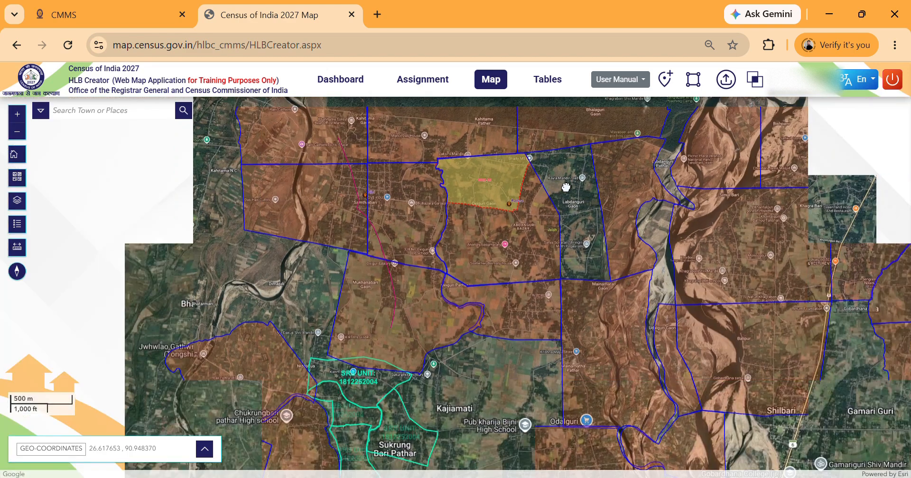
left_click_drag(564, 185, 513, 242)
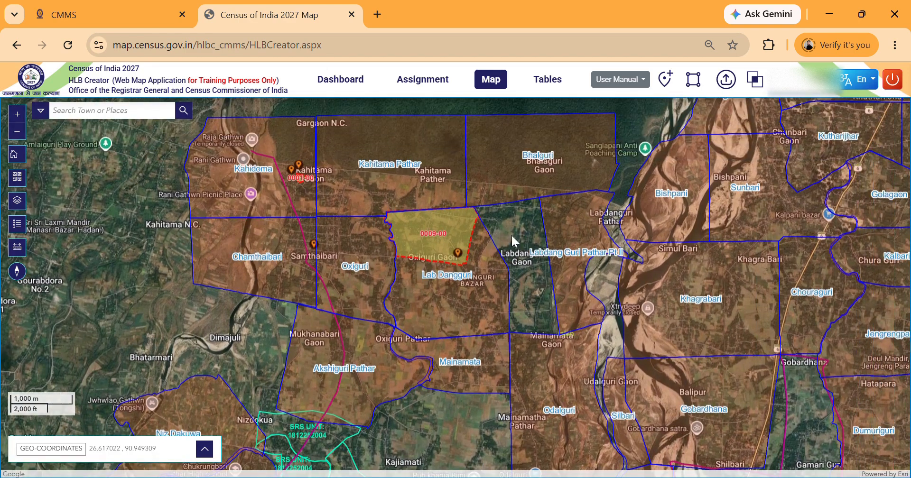